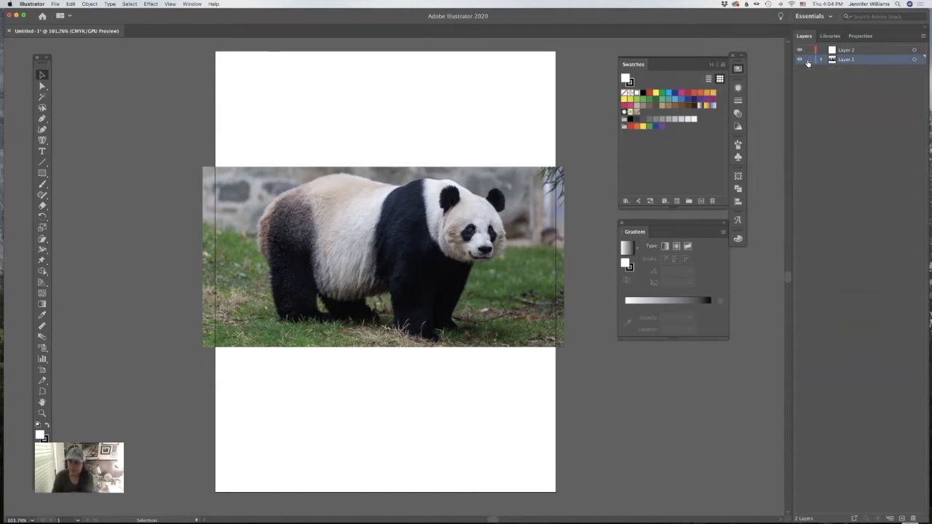
Turn Layer 1 with the panda photo into a template layer and make Layer 2 the active layer
left_click(922, 38)
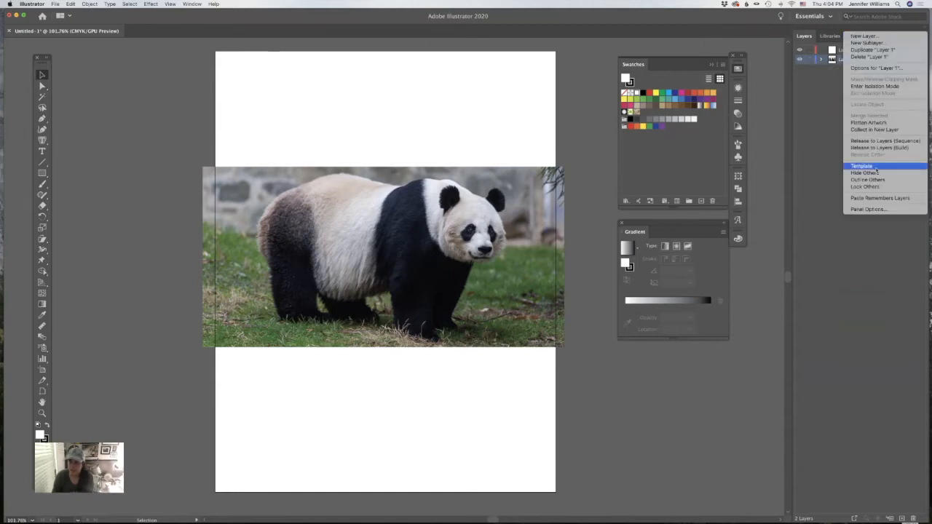
left_click(875, 167)
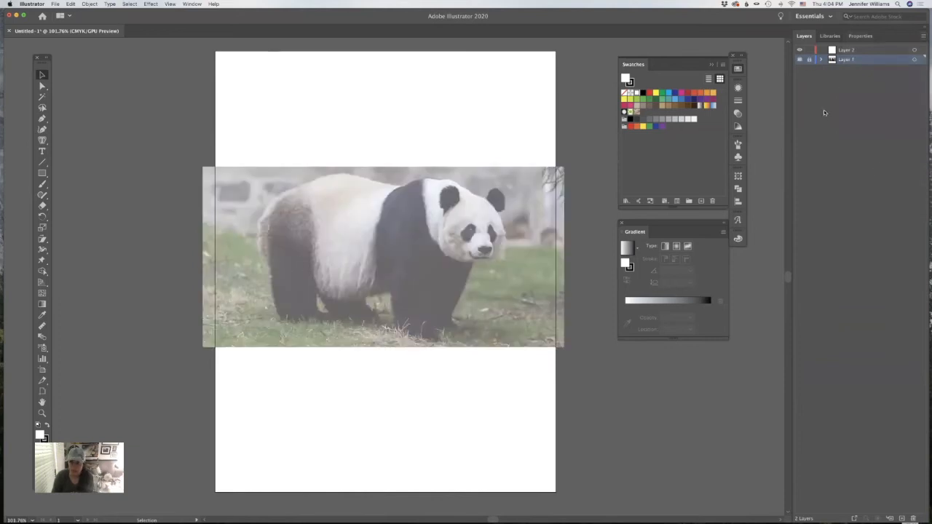
left_click(858, 53)
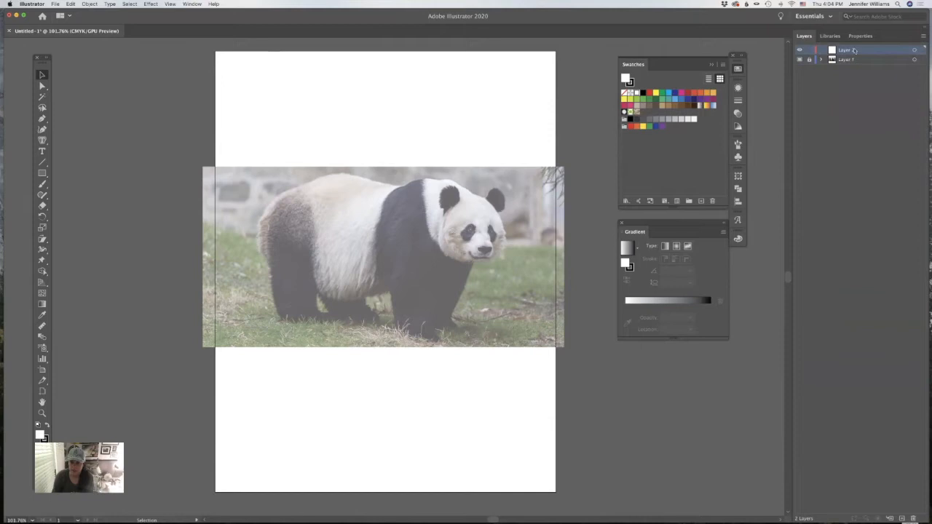
Start a Pen tool path on Layer 2 tracing the panda from the hind foot up the back of the leg and around the rump
left_click(42, 412)
left_click_drag(427, 302, 462, 321)
key("p")
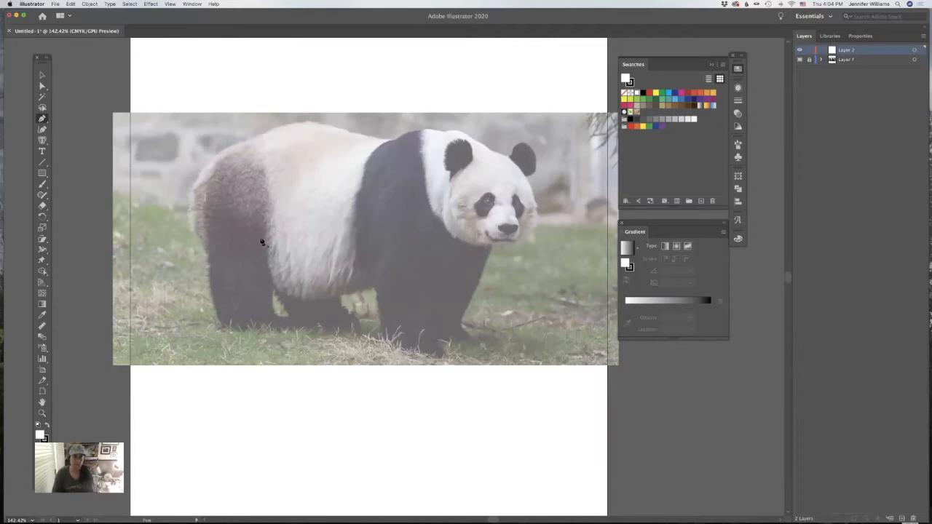
left_click(229, 333)
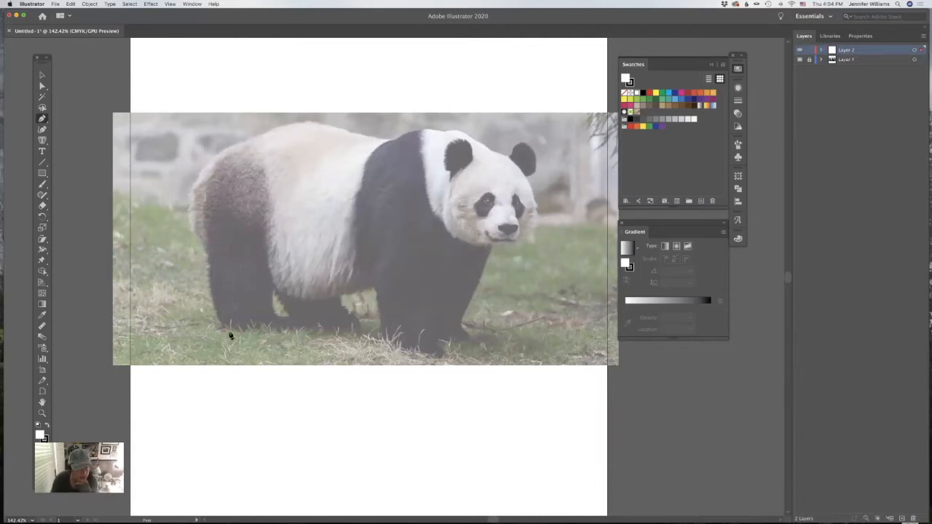
left_click(212, 291)
left_click(203, 244)
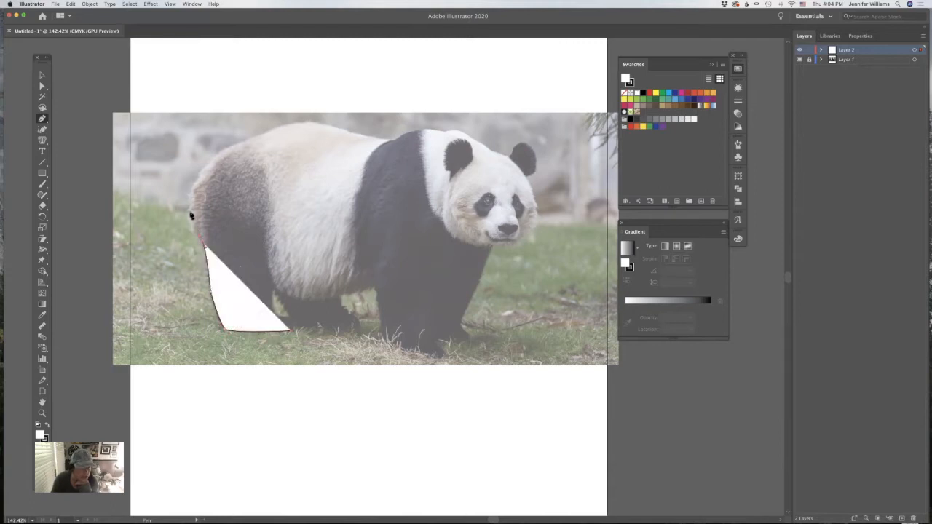
left_click(191, 207)
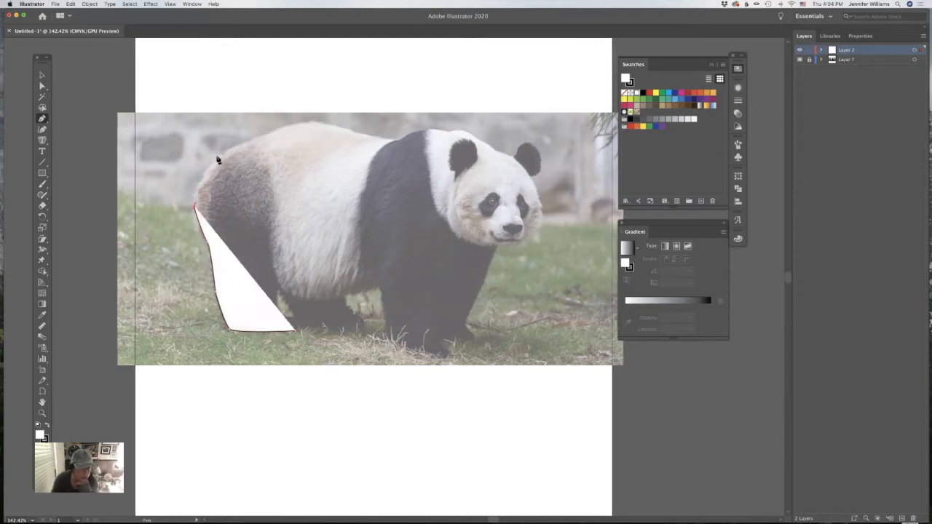
left_click_drag(262, 138, 264, 139)
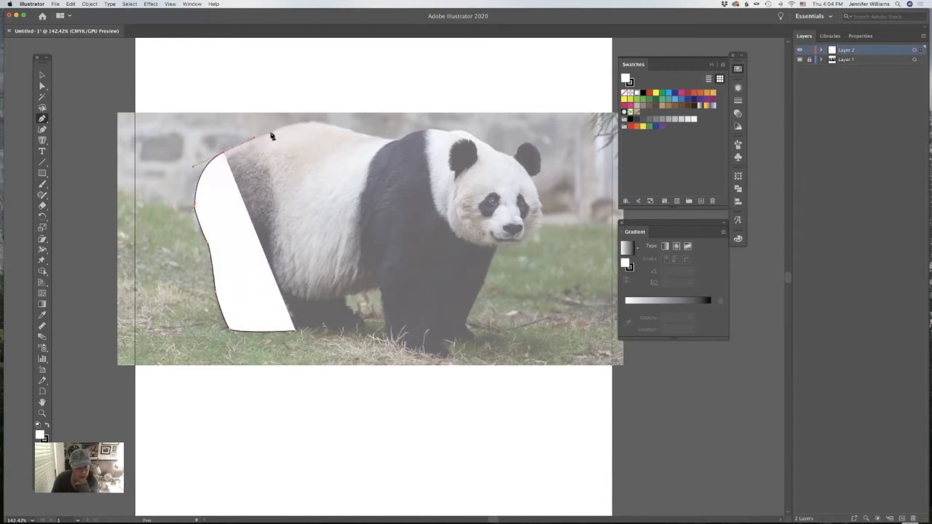
Continue the outline along the panda's back, over the shoulder and across the top of the head
left_click(313, 122)
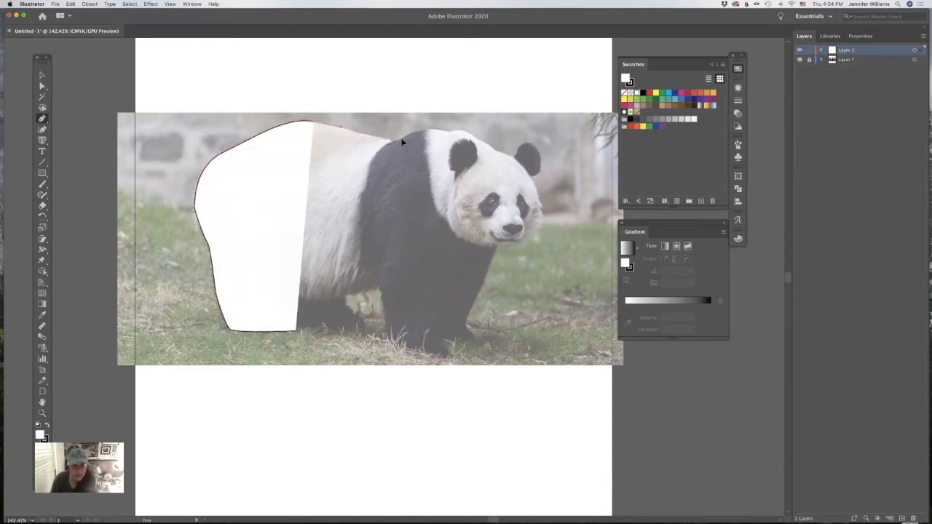
left_click(395, 138)
left_click_drag(429, 130, 447, 133)
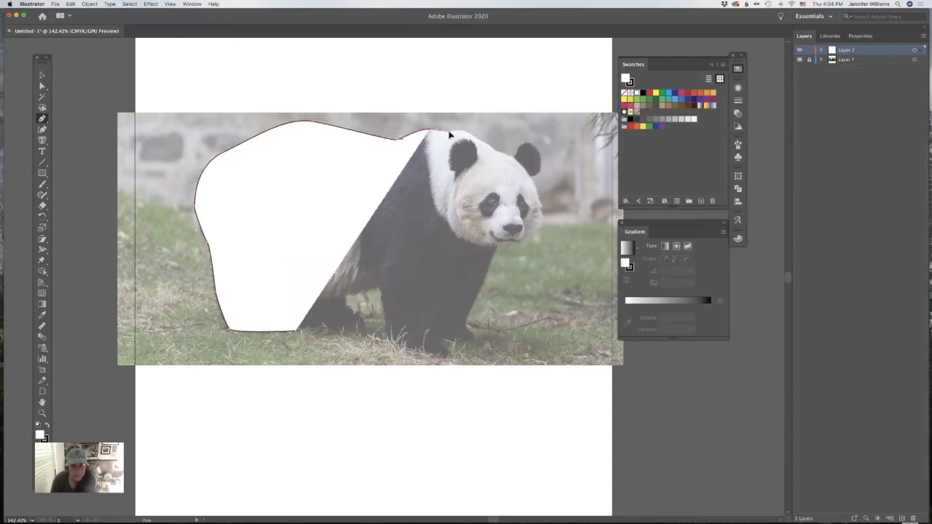
left_click(449, 132)
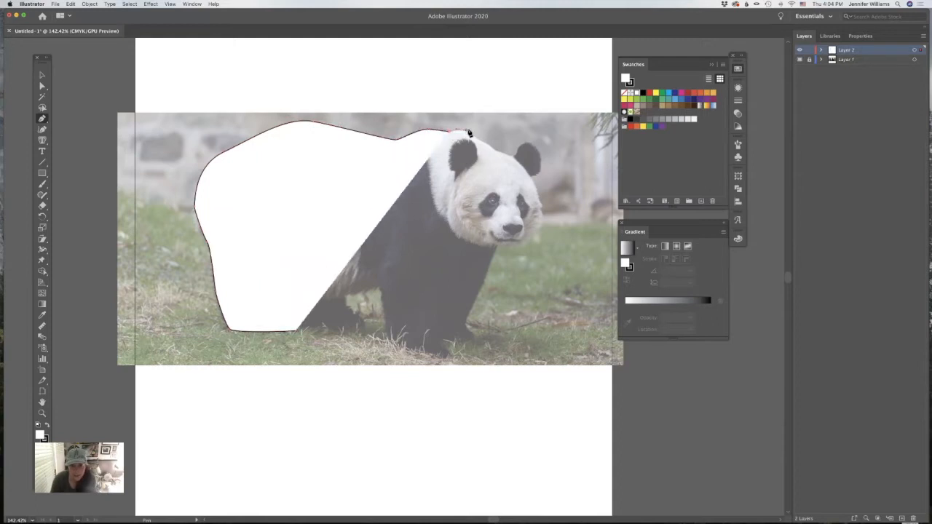
left_click(467, 132)
left_click(490, 148)
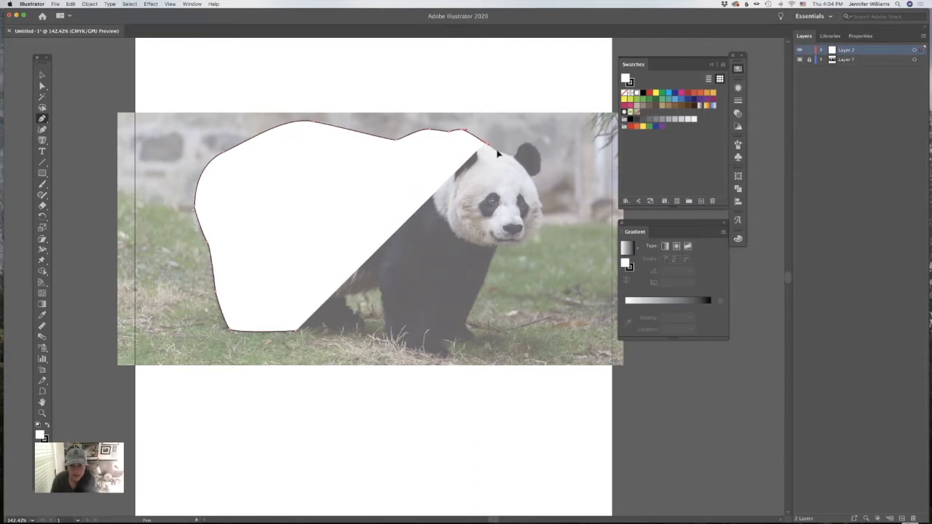
Trace the outline around the panda's far ear, down to where it meets the cheek
left_click(498, 153)
left_click(517, 157)
left_click(522, 152)
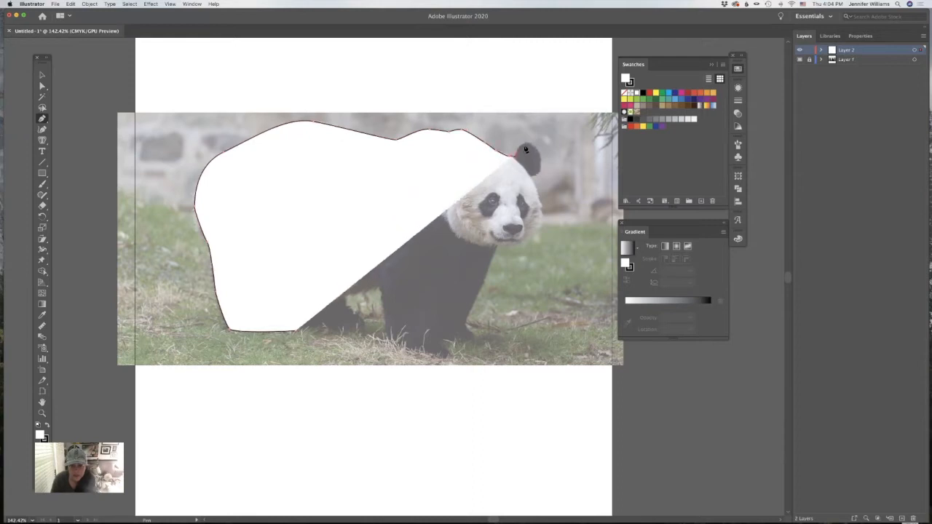
left_click(537, 149)
left_click(536, 174)
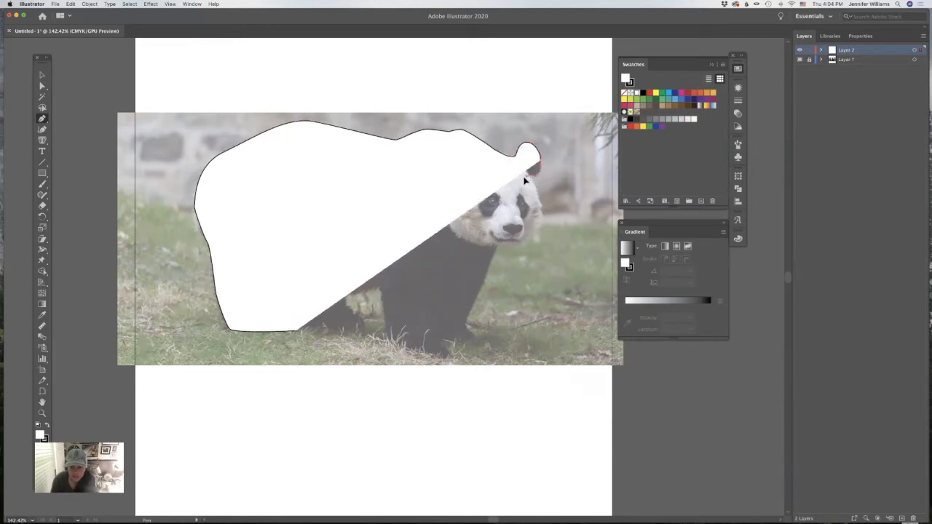
left_click(527, 180)
left_click(531, 177)
Continue the outline around the cheek and chin and down the front edge of the front leg
left_click_drag(538, 194, 541, 209)
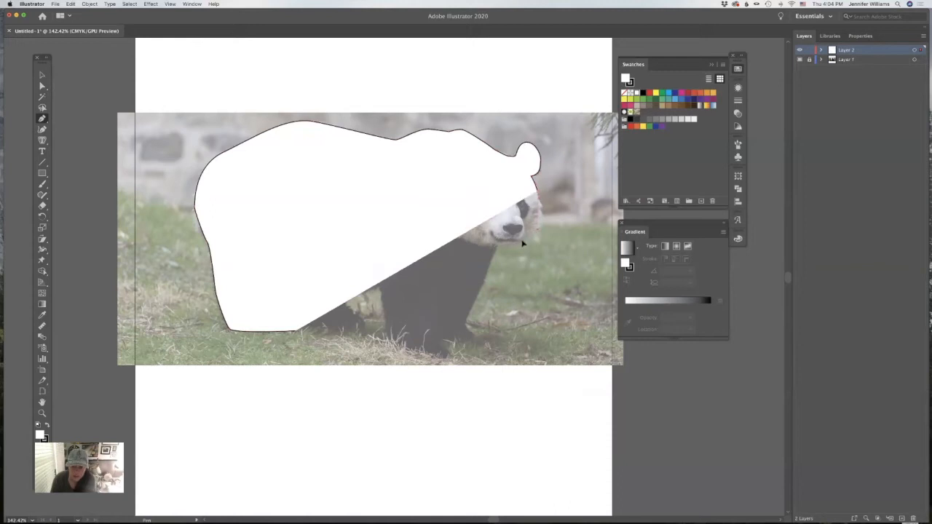
left_click_drag(521, 241, 509, 249)
left_click(497, 247)
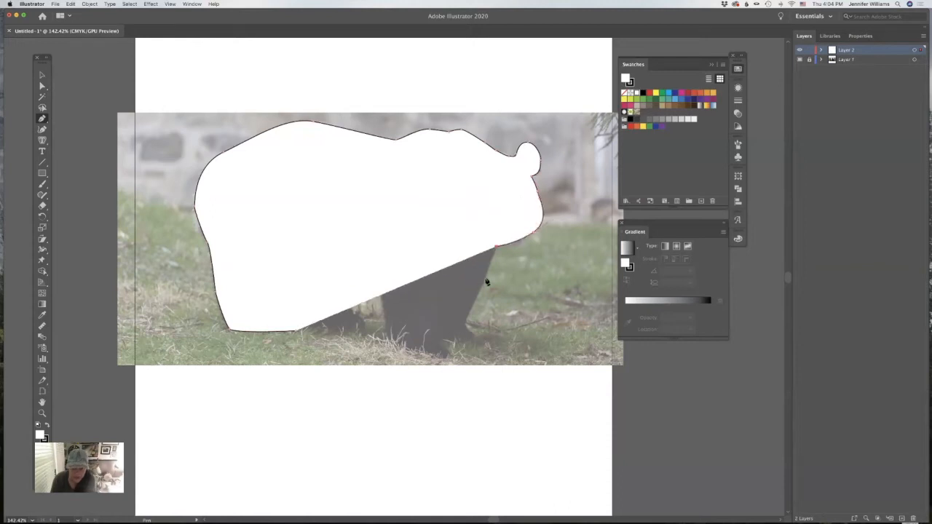
left_click(482, 288)
left_click(464, 324)
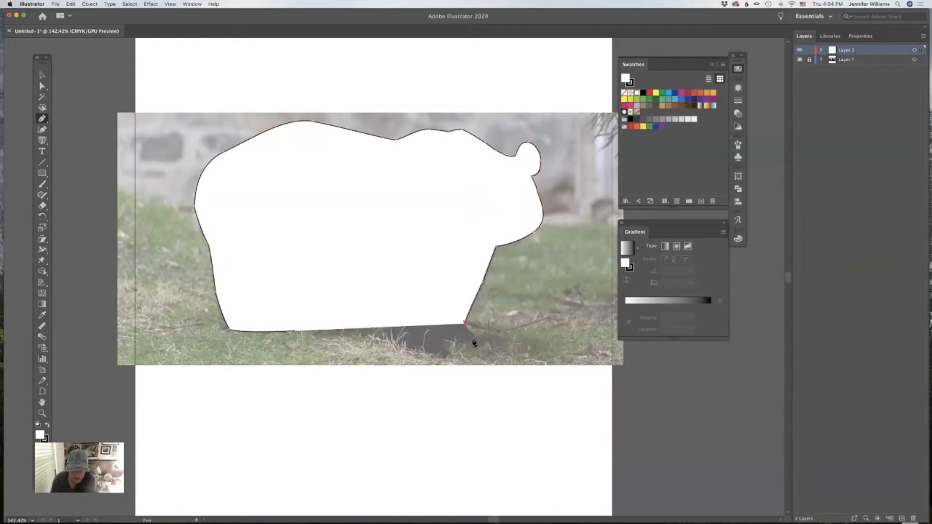
Trace the outline around both front paws
left_click_drag(474, 339, 441, 360)
left_click_drag(422, 353, 410, 349)
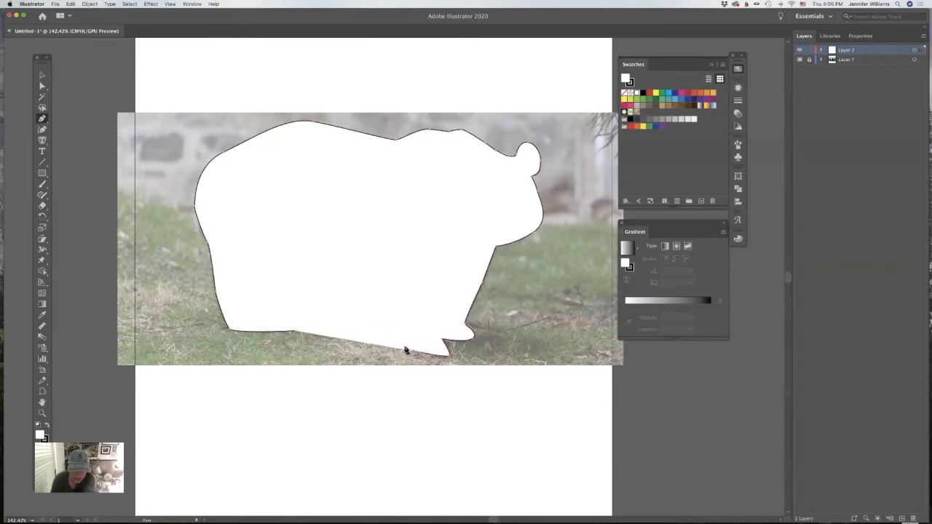
left_click(403, 345)
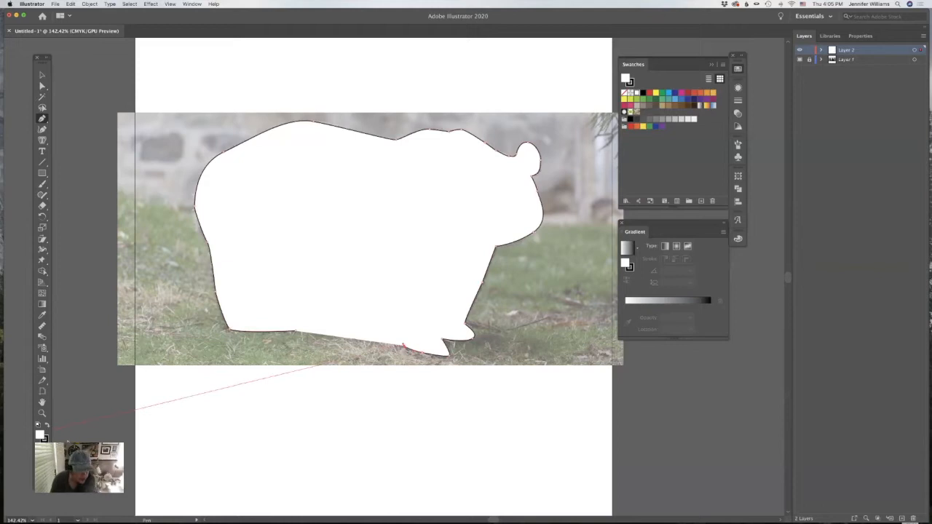
Set the path's fill to none and finish the outline along the front leg's rear edge, belly and hind foot
left_click_drag(92, 441, 121, 436)
left_click(46, 448)
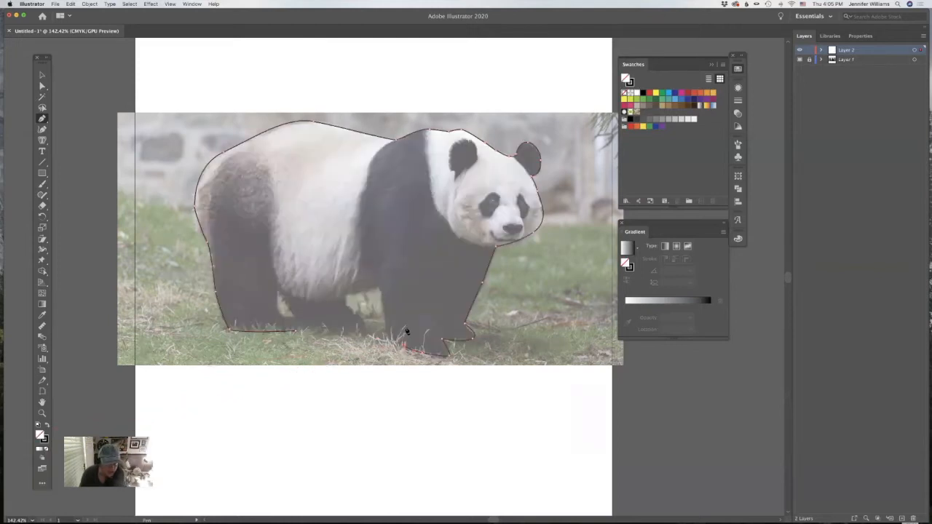
left_click_drag(387, 333, 385, 326)
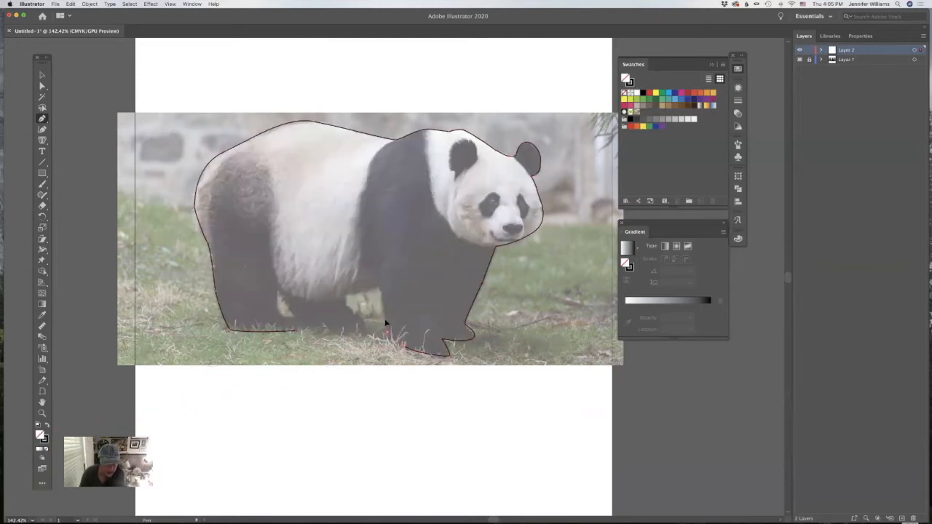
left_click(380, 288)
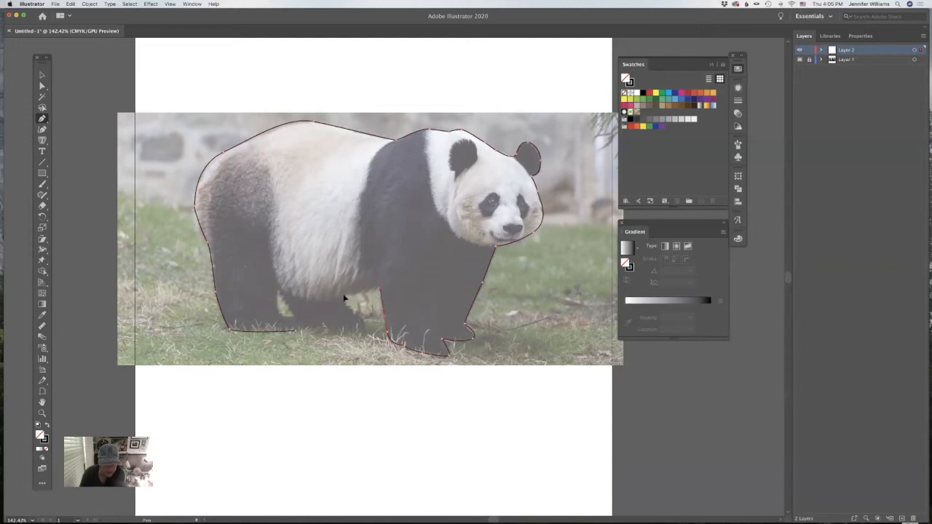
left_click(344, 295)
left_click(363, 333)
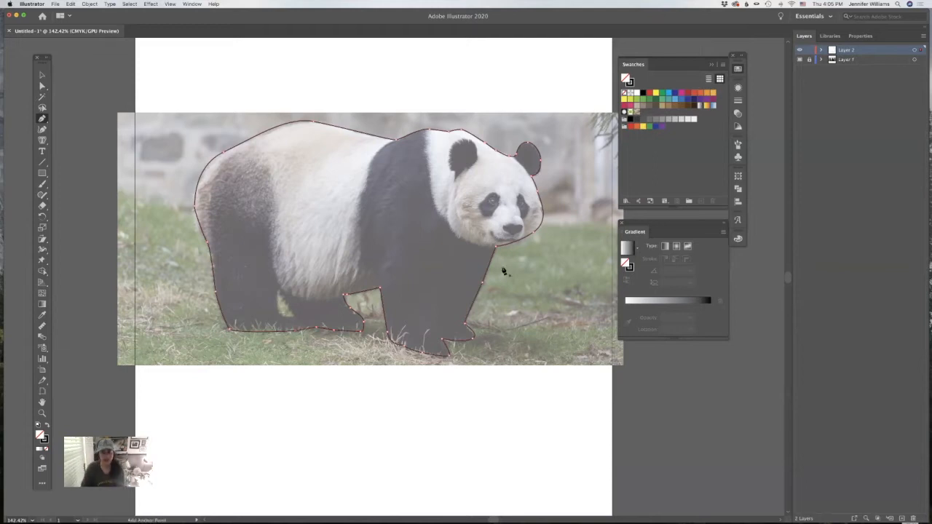
Refine the outline's anchor points along the panda's chin and cheek, and deselect the path
left_click_drag(518, 242, 518, 247)
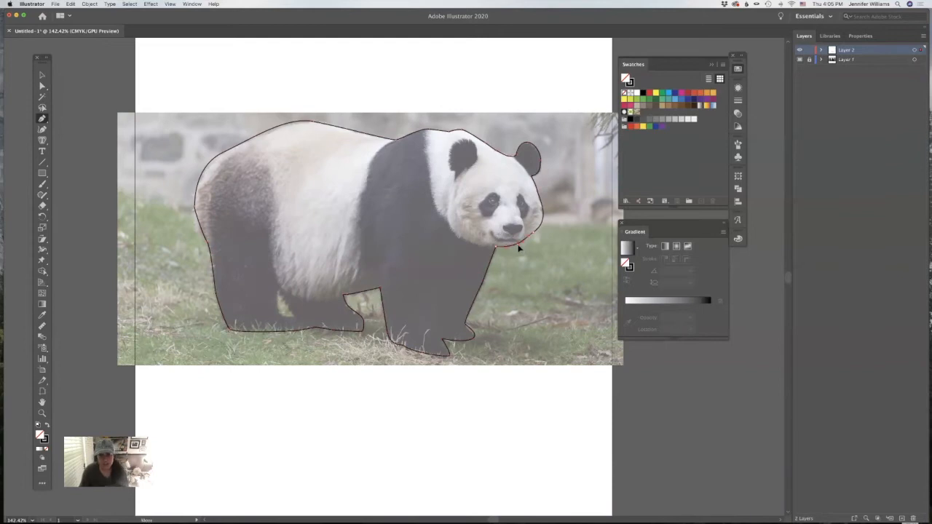
left_click_drag(534, 232, 542, 215)
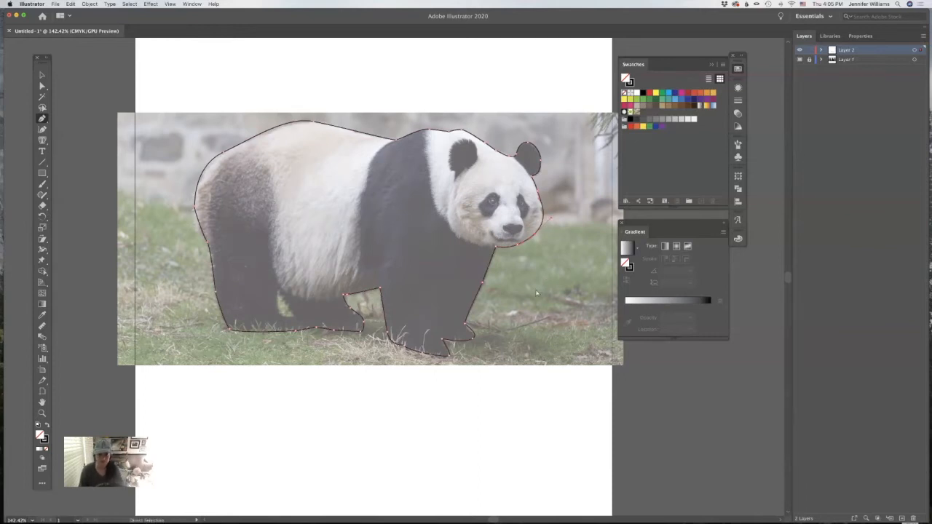
left_click(515, 377, "super")
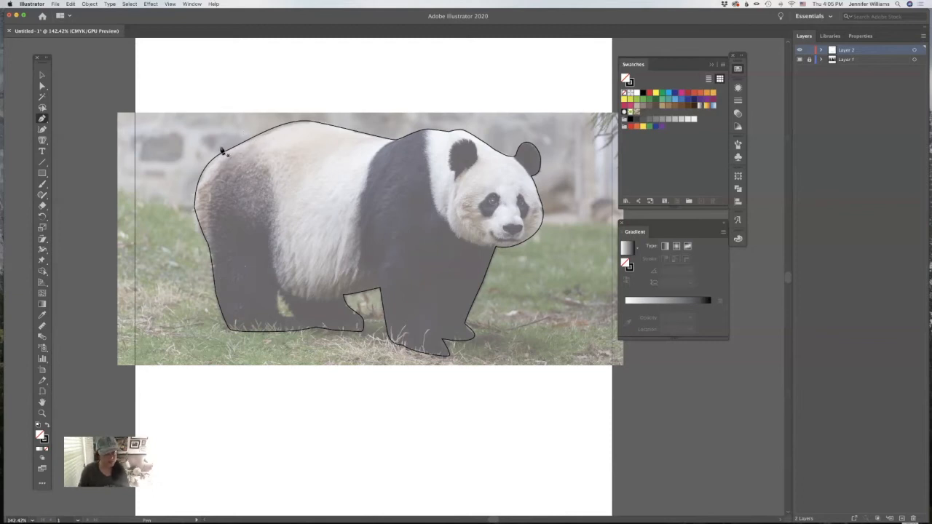
Draw a closed path following the edge of the dark hindquarter fur and belly, looping loosely outside the hind legs and rump
left_click_drag(267, 159, 267, 166)
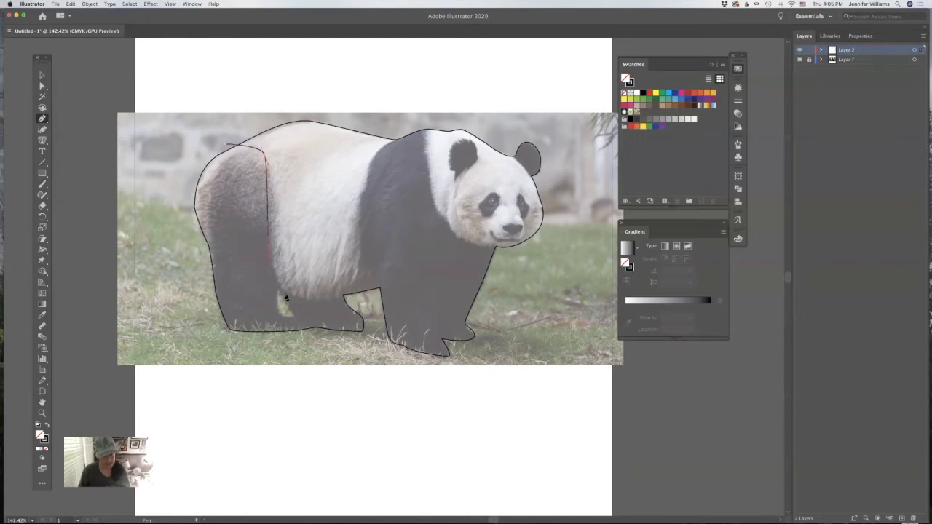
left_click_drag(352, 295, 362, 295)
left_click(373, 333)
left_click(358, 361)
left_click(276, 374)
left_click(150, 328)
left_click(151, 185)
left_click(183, 147)
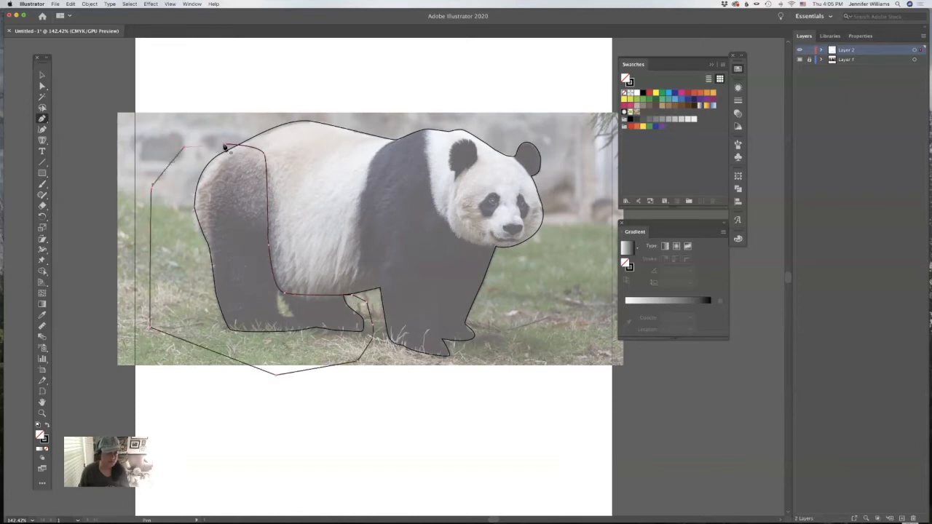
left_click(225, 144)
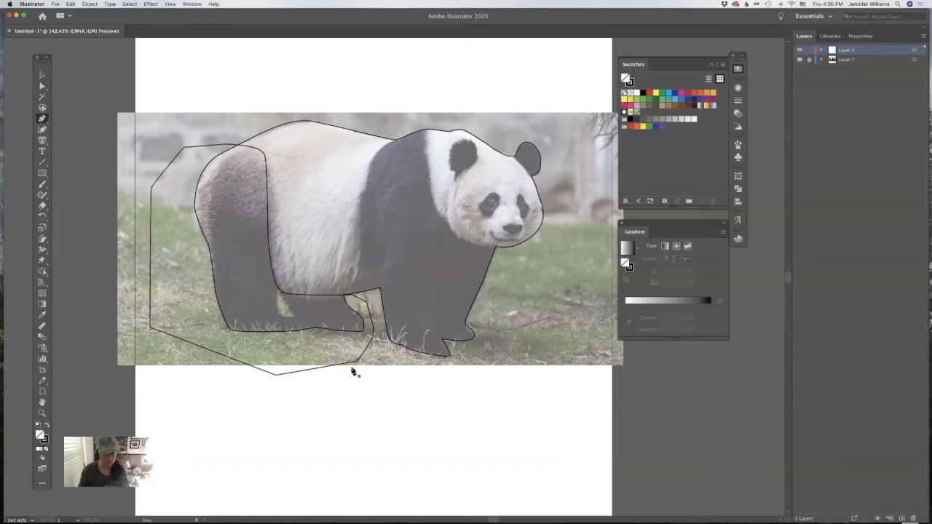
Select the panda outline together with the hindquarter shape and swap fill and stroke, giving both a black fill and no stroke
left_click(402, 352, "super")
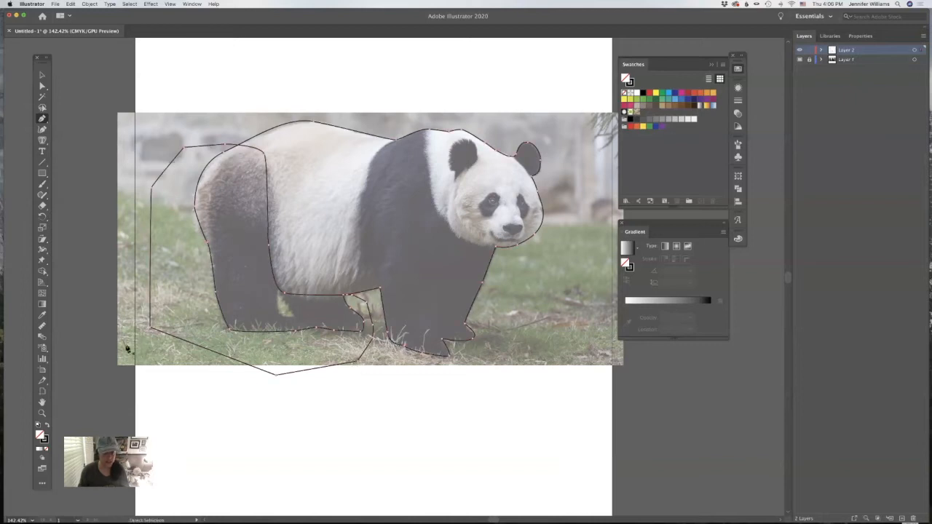
left_click(47, 425)
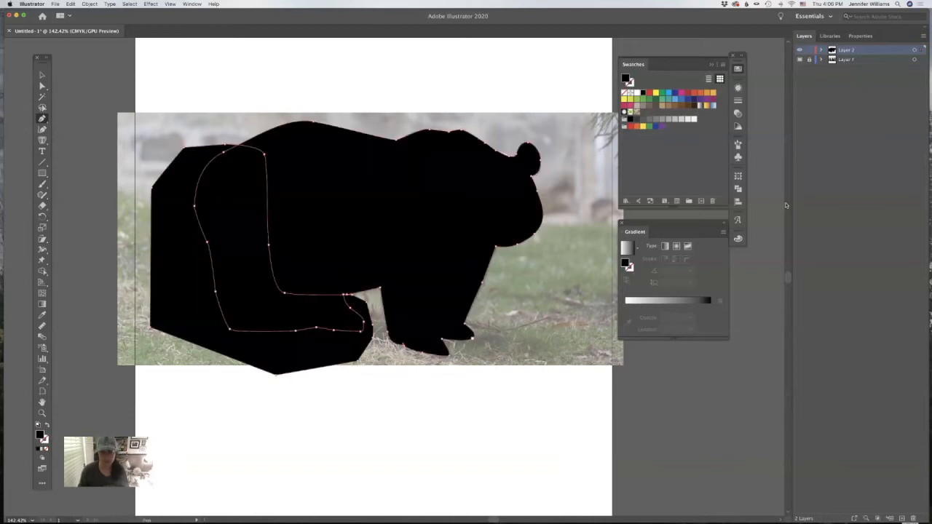
Show the properties of the selected shapes and look for the Pathfinder options
left_click(860, 36)
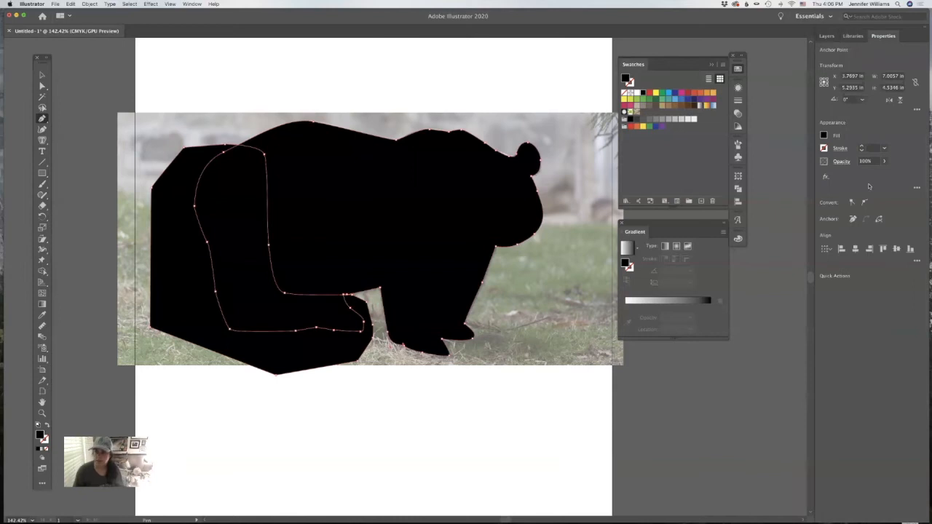
left_click(917, 261)
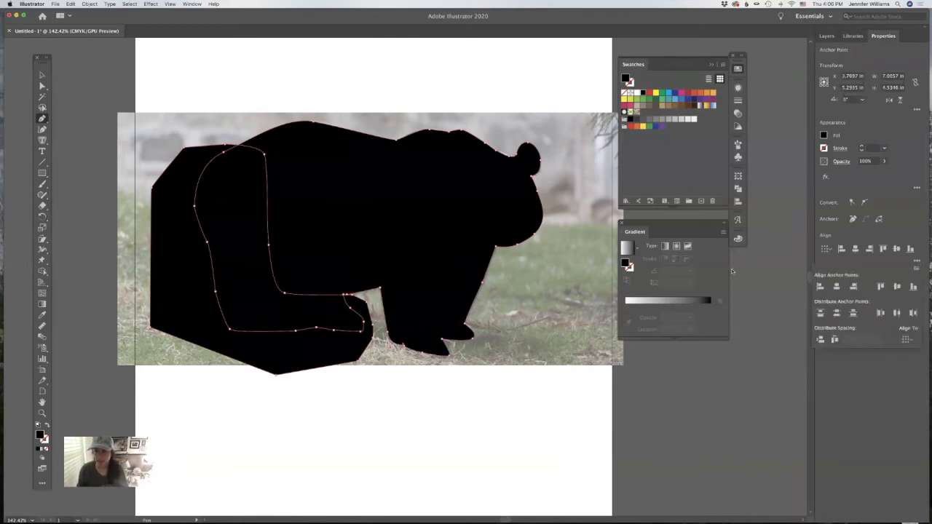
left_click(186, 5)
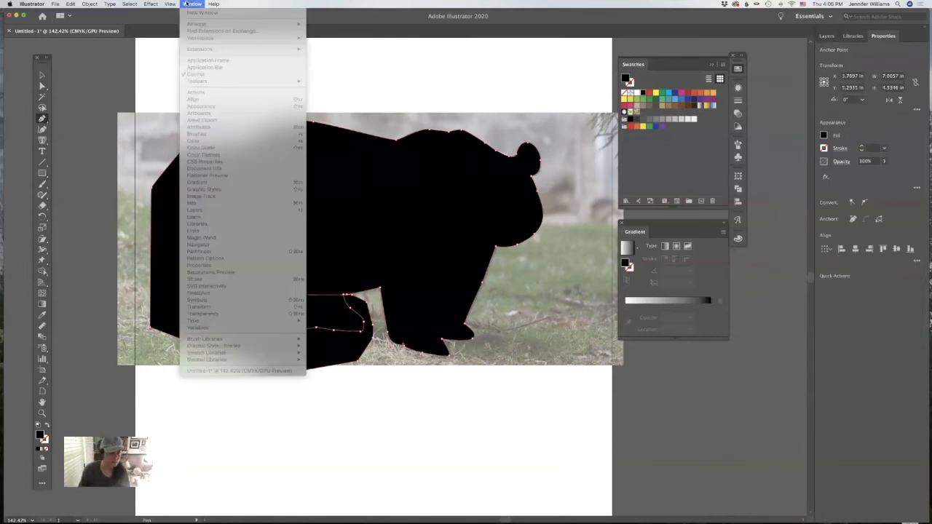
left_click(192, 4)
left_click(916, 260)
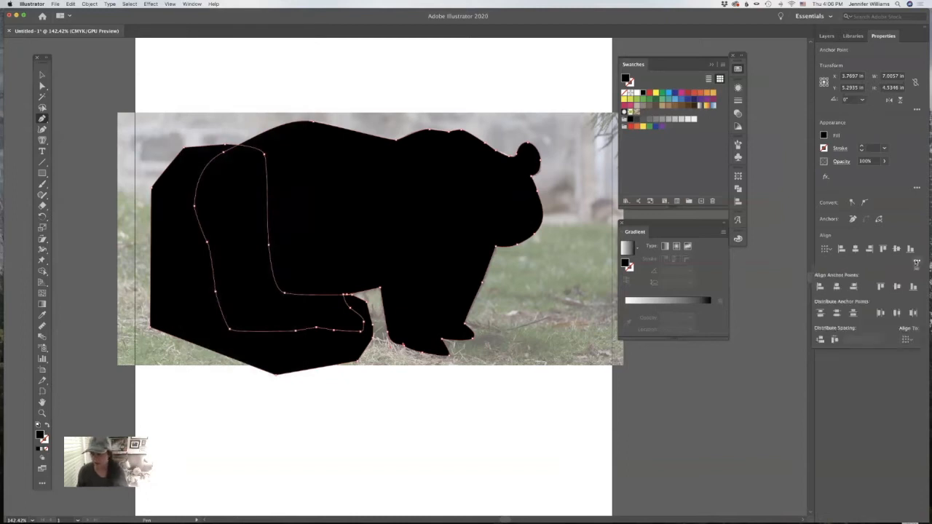
Select the panda outline and the hindquarter shape as whole objects and split them with the Pathfinder Divide operation
left_click(42, 75)
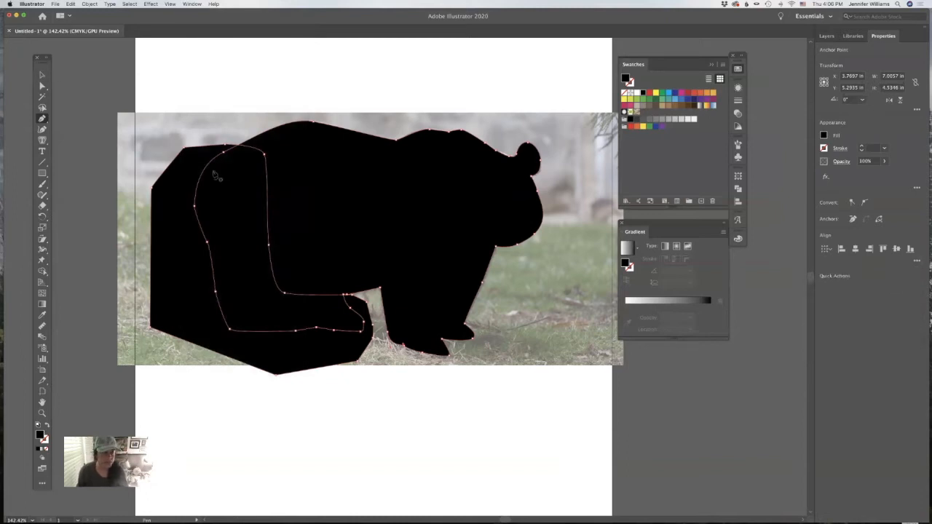
key("minus")
key("ctrl+a")
left_click(42, 75)
left_click(256, 175)
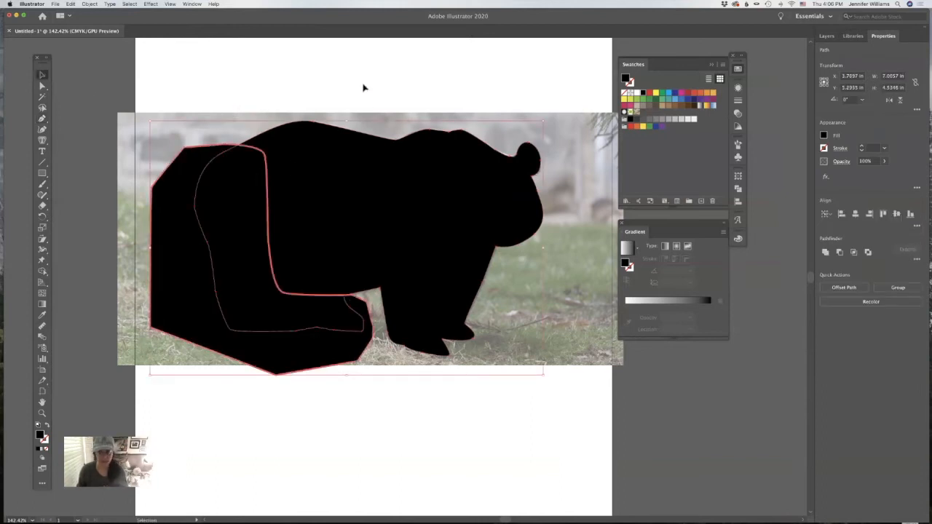
left_click(190, 225, "shift")
left_click(172, 224, "shift")
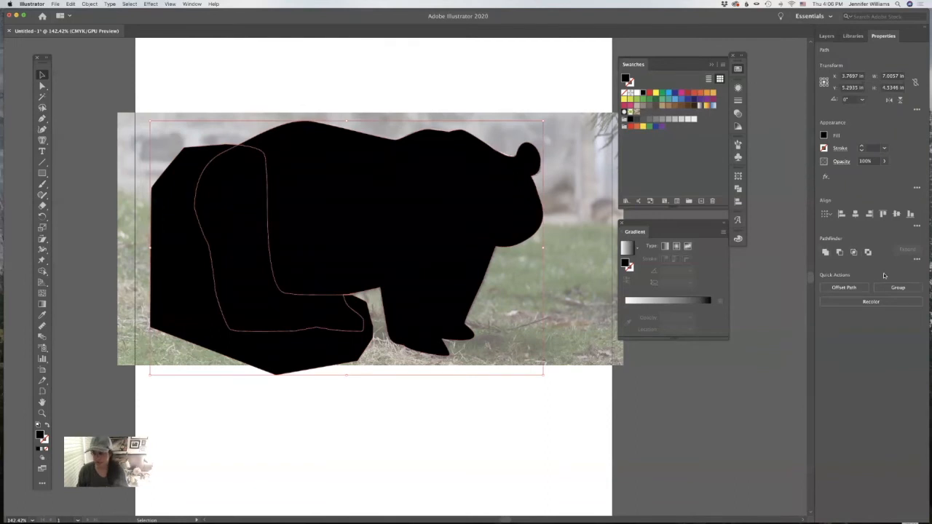
left_click(917, 261)
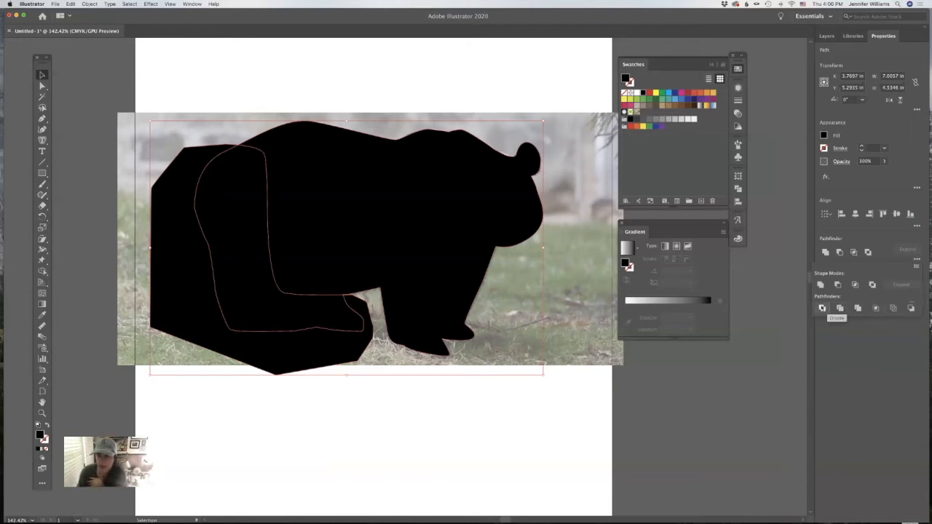
left_click(822, 307)
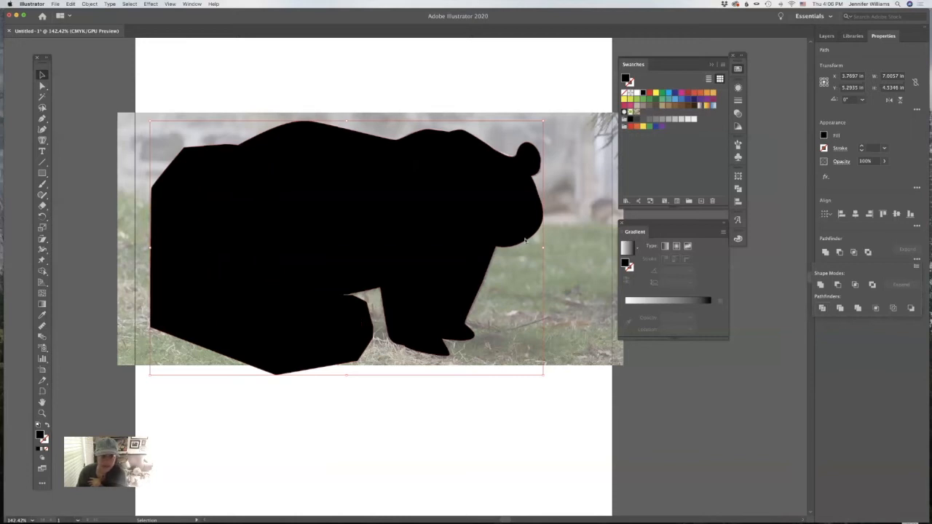
Ungroup the divided artwork and delete the leftover piece outside the panda's rump and hind legs
left_click(287, 126)
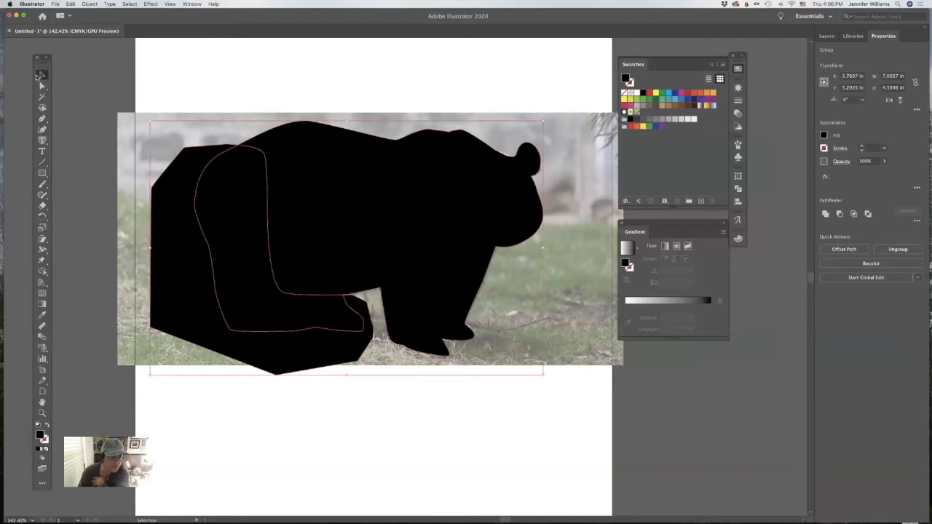
left_click(91, 4)
left_click(102, 45)
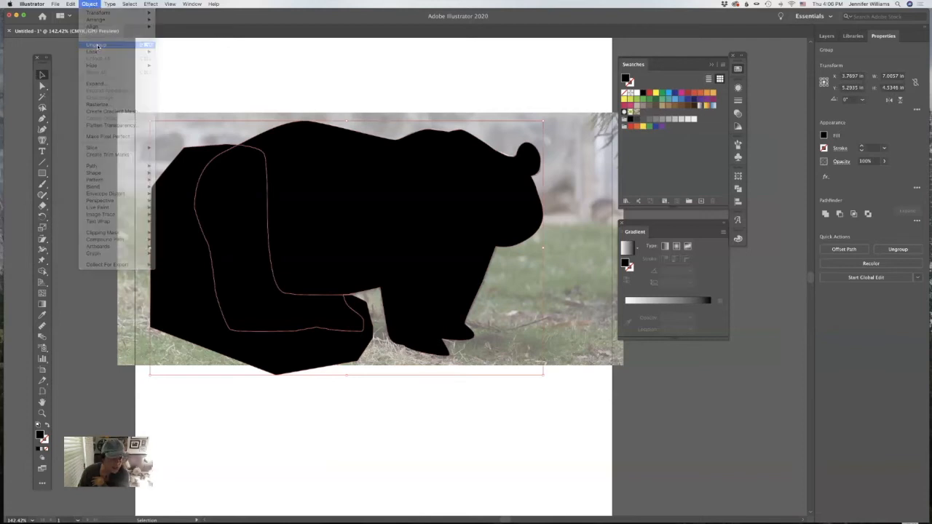
left_click(206, 78)
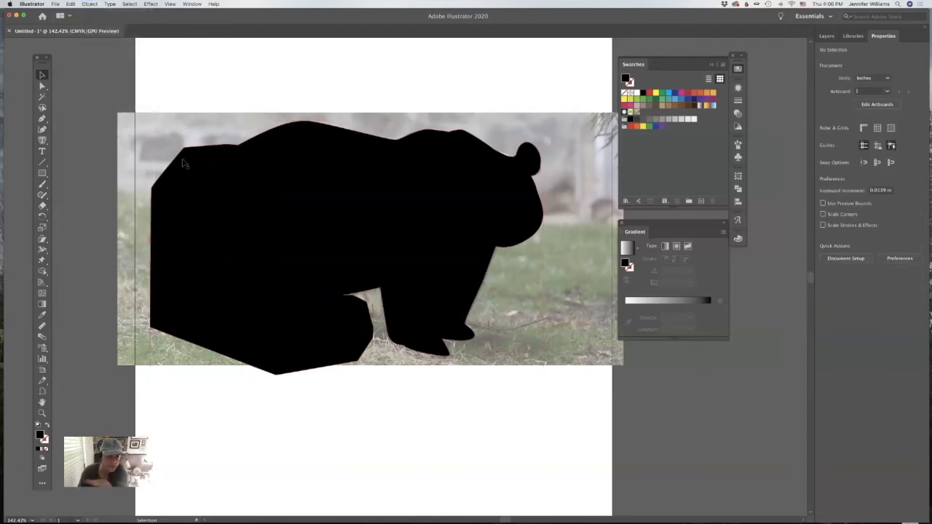
left_click(184, 160)
key("Delete")
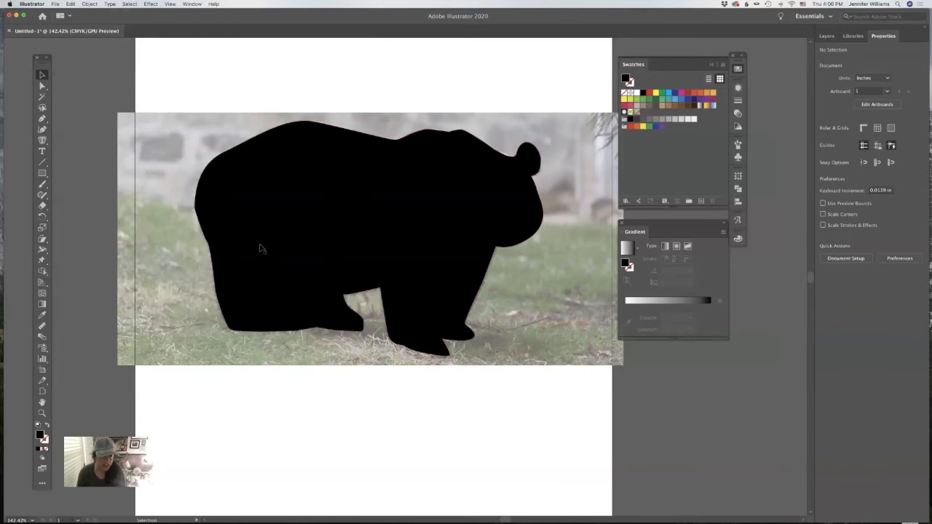
Swap fill and stroke on the front body piece, giving it a black 1 pt outline without fill, and deselect it
left_click(259, 244)
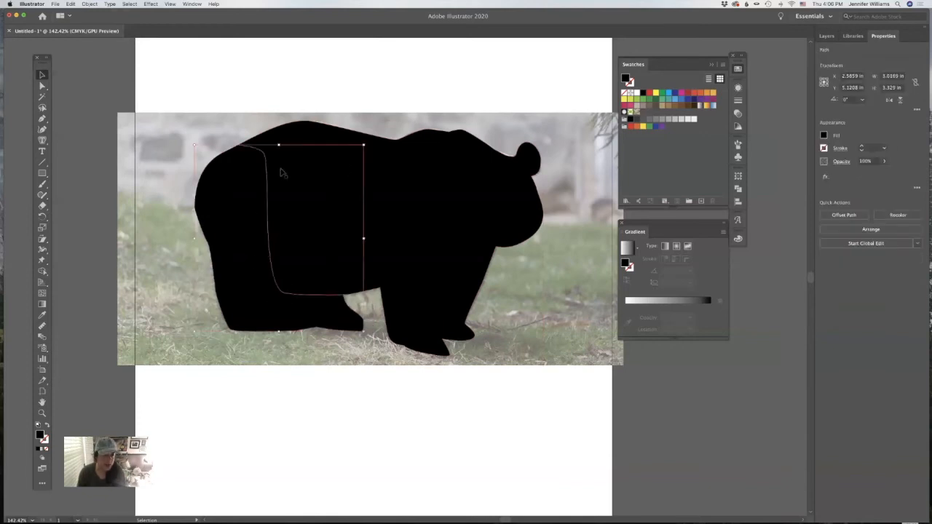
left_click(400, 205)
left_click(204, 209)
left_click(346, 203)
left_click(47, 425)
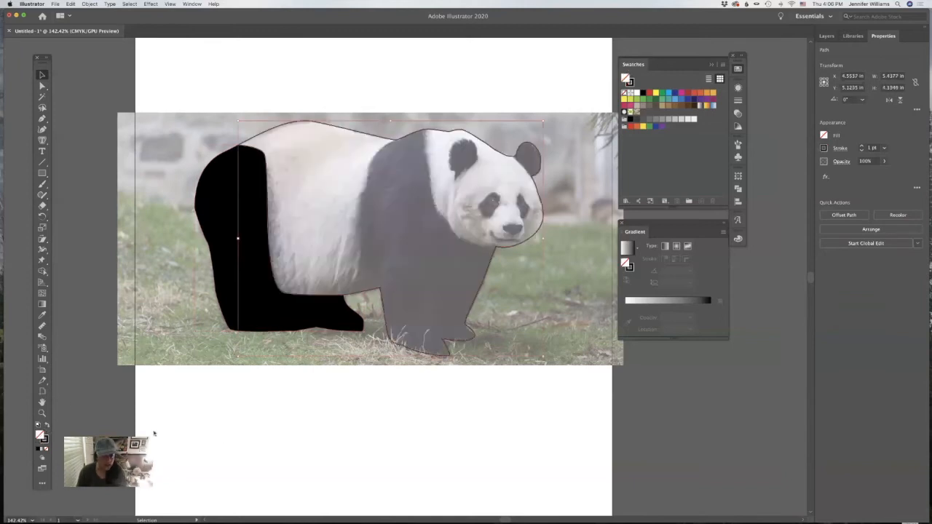
left_click(220, 442)
Start a Pen path along the rear edge of the dark shoulder band, continuing loosely around the underside of the front paws
left_click(41, 118)
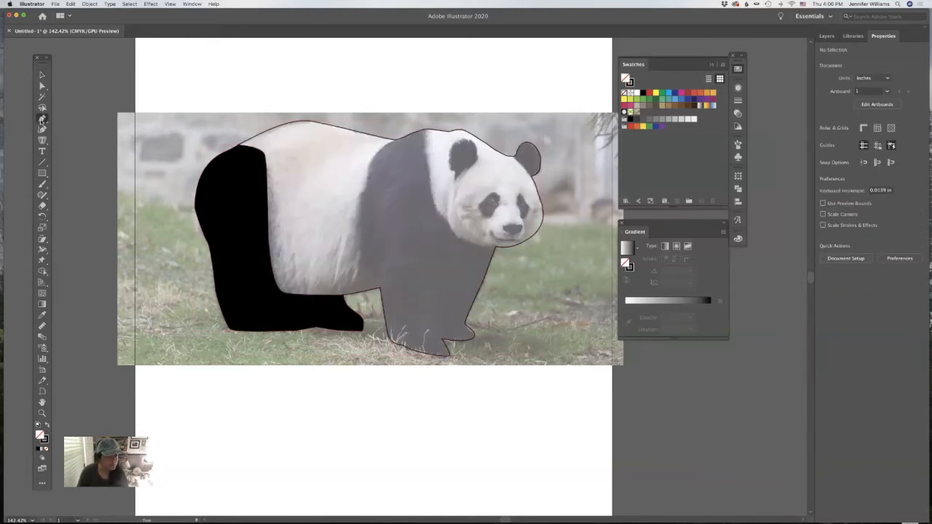
left_click(374, 155)
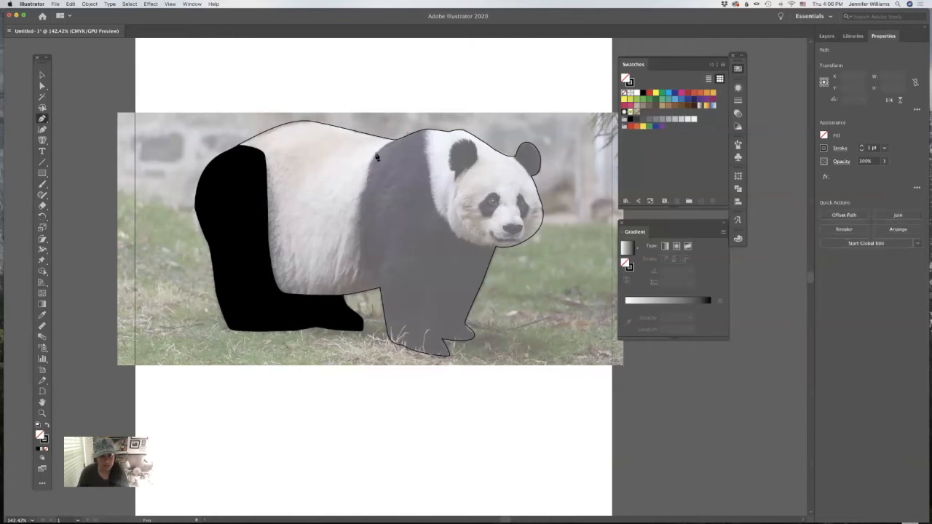
left_click_drag(372, 165, 372, 167)
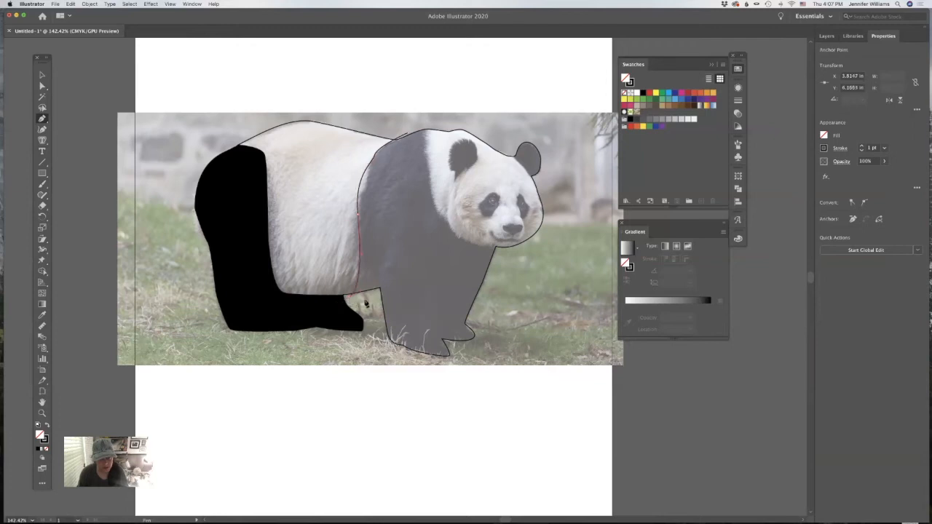
left_click(369, 324)
left_click(377, 355)
left_click(437, 367)
left_click(487, 365)
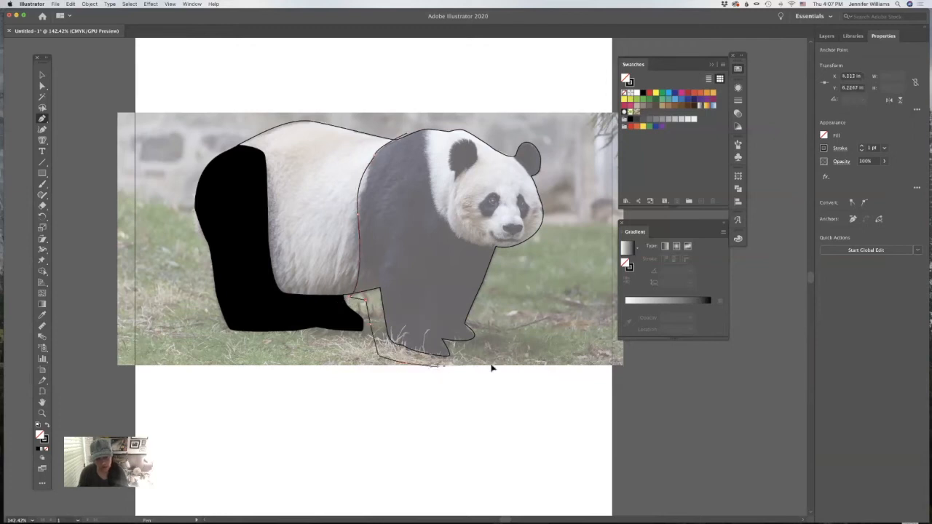
Continue the path loosely up the front leg and along the chin and neck fur edge, close it above the shoulder, and deselect
left_click_drag(486, 294, 521, 258)
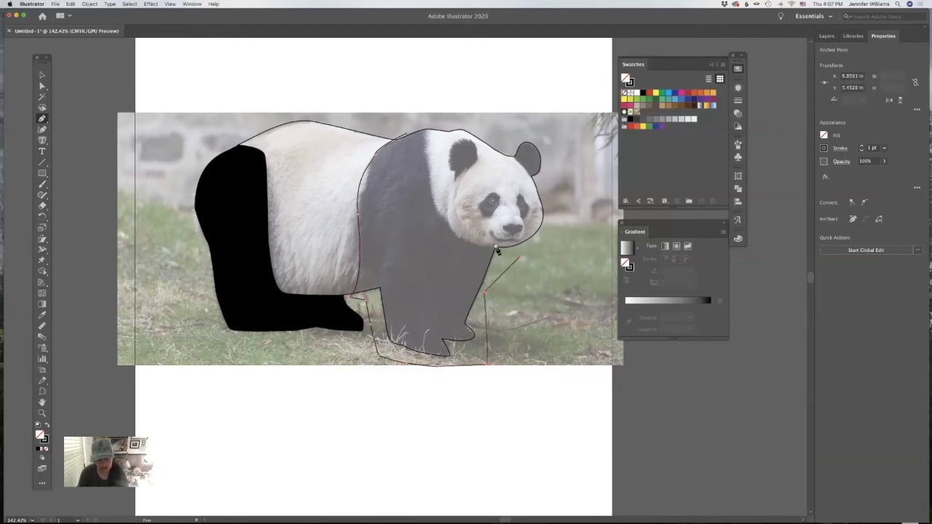
left_click(496, 251)
left_click_drag(460, 241, 459, 240)
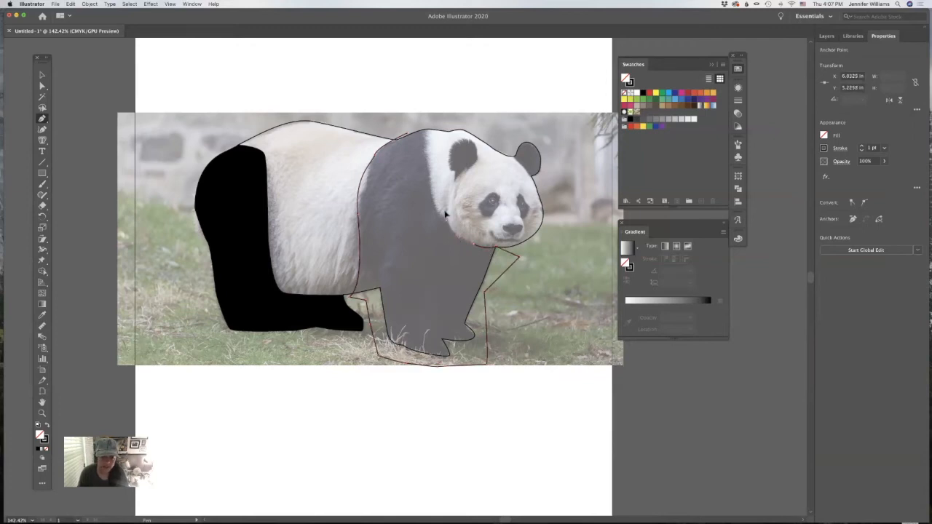
left_click(447, 224)
left_click_drag(430, 178, 433, 123)
key("super+z")
left_click(403, 137)
left_click(42, 77)
left_click(242, 85)
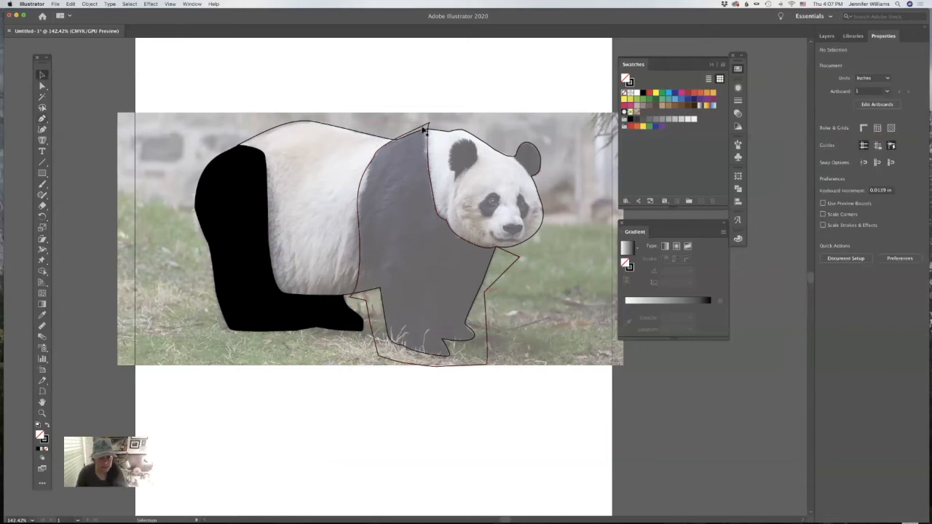
Select the shoulder shape with the body outline, swap both to black fill without stroke, and divide them with Pathfinder
left_click(424, 130)
left_click(310, 211, "shift")
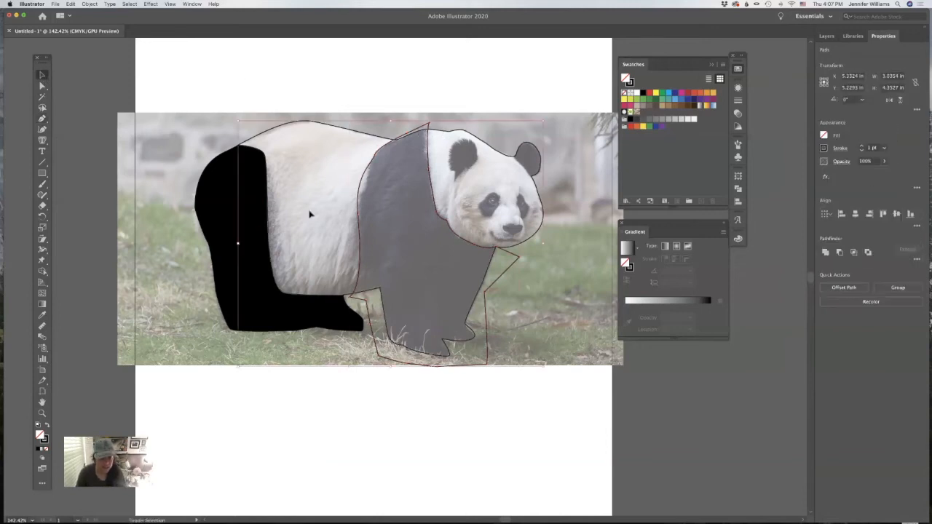
key("shift+x")
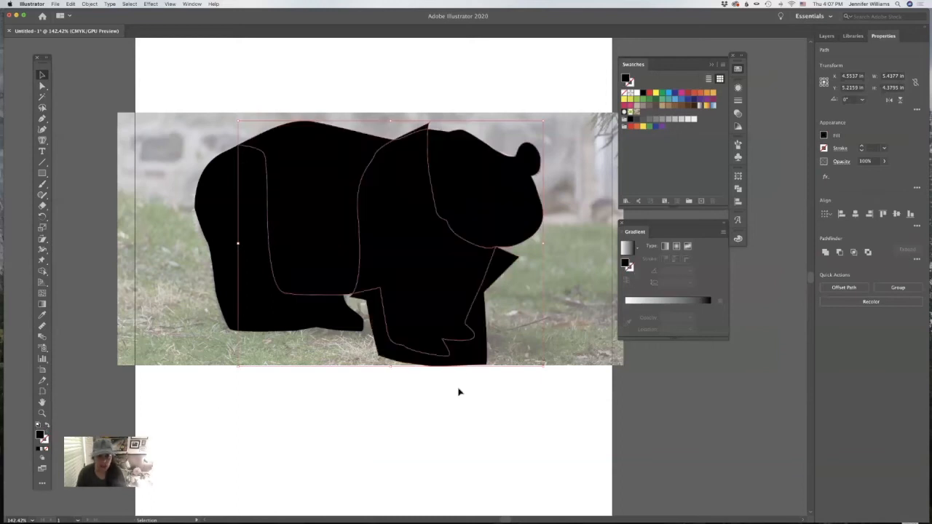
left_click(916, 261)
left_click(820, 284)
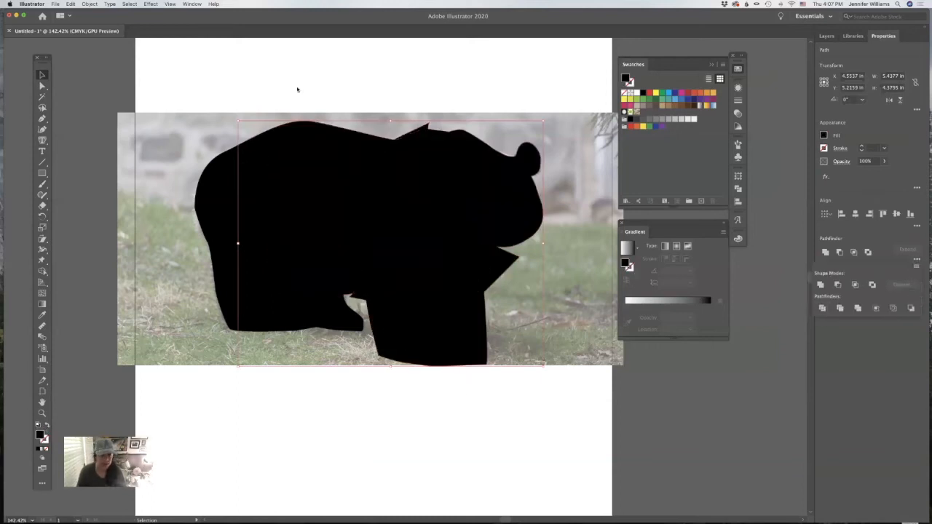
key("super+z")
Ungroup the divided shapes and delete the leftover pieces outside the shoulder, chest and front legs
left_click(88, 5)
left_click(130, 45)
left_click(422, 128)
left_click(426, 130)
key("Delete")
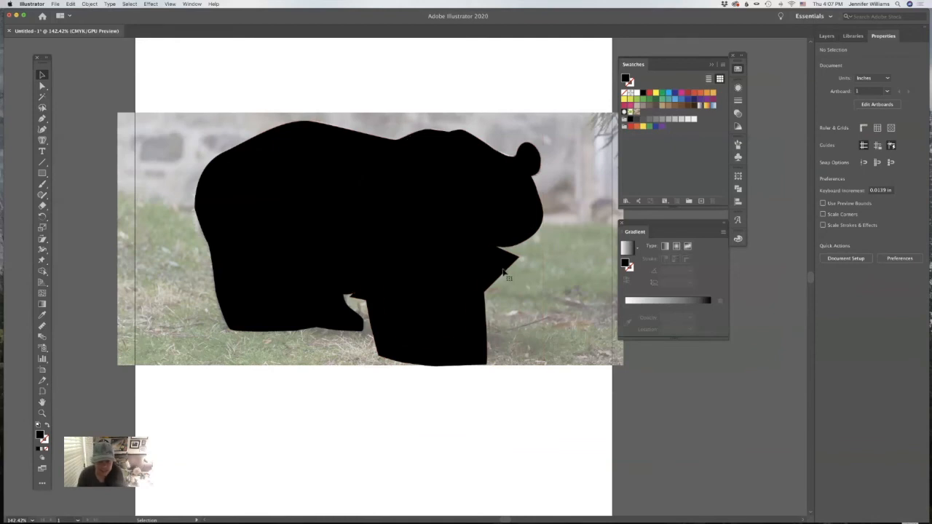
Fill the torso piece with white, and swap fill and stroke on the head piece for a black outline without fill
left_click(325, 174)
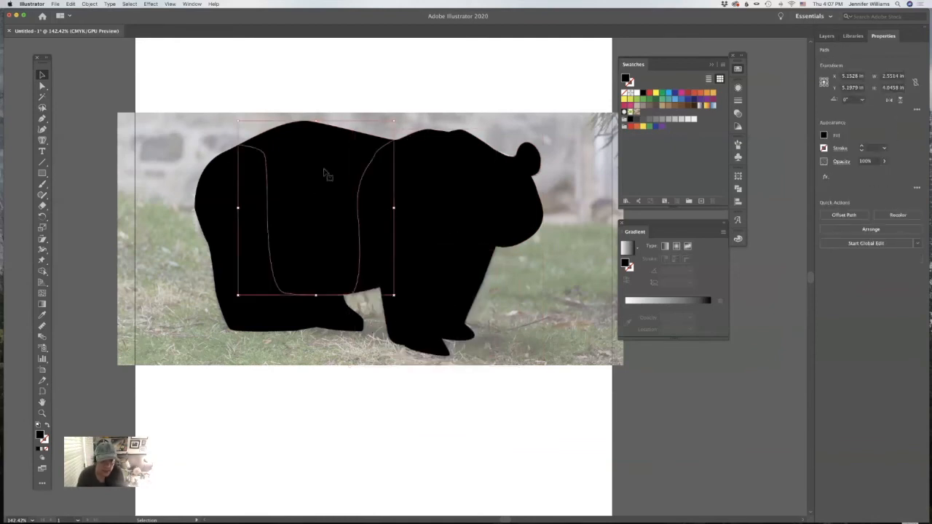
left_click(638, 92)
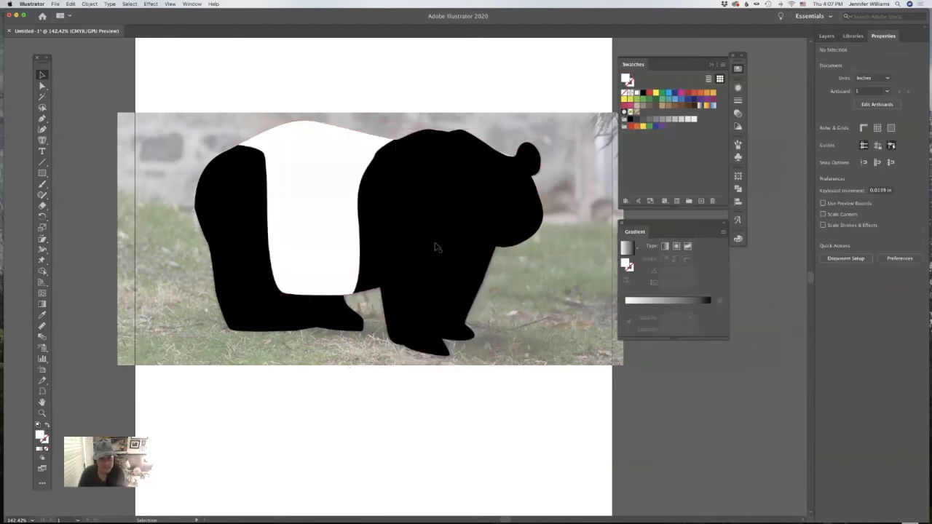
left_click(481, 222)
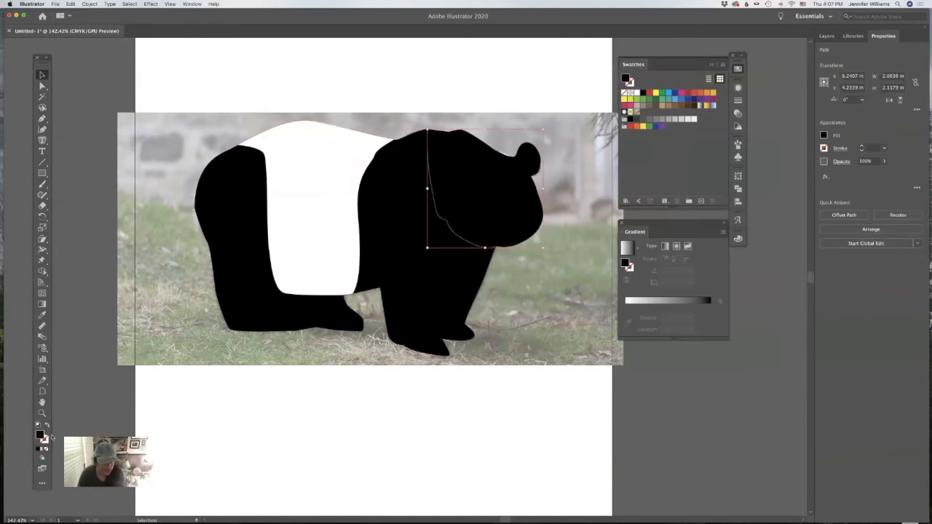
left_click(46, 427)
left_click(386, 474)
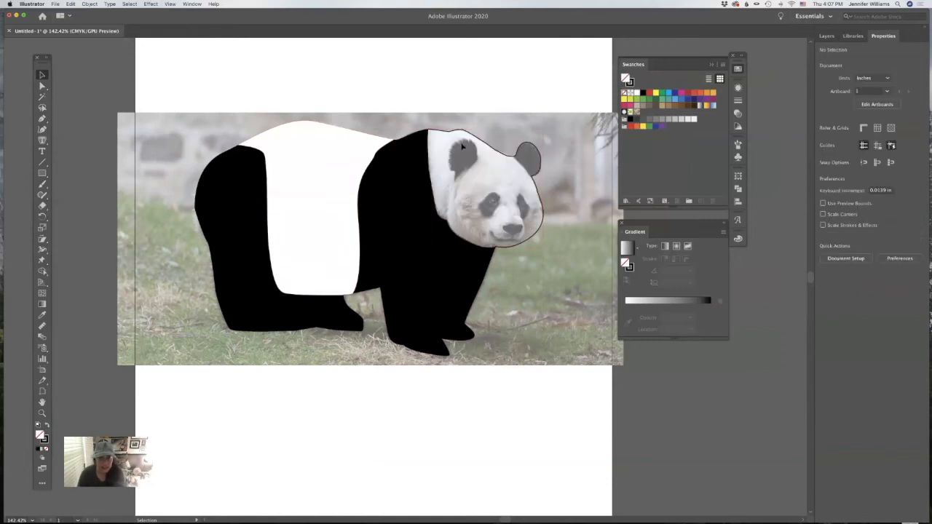
key("p")
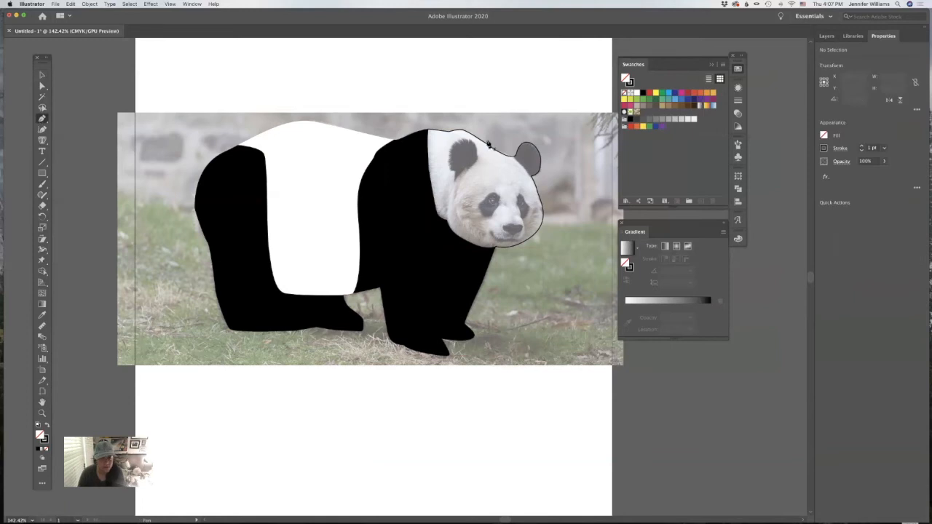
left_click(507, 153)
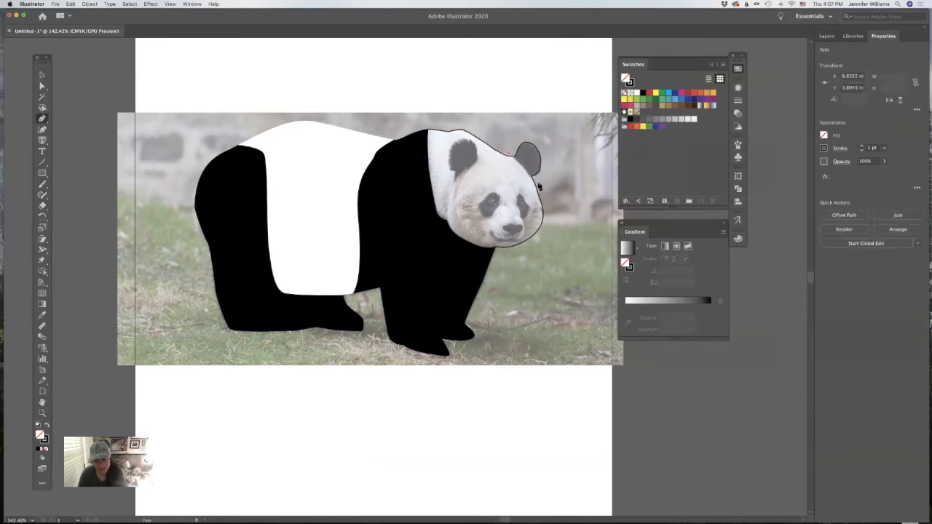
left_click_drag(547, 197, 551, 197)
key("super+z")
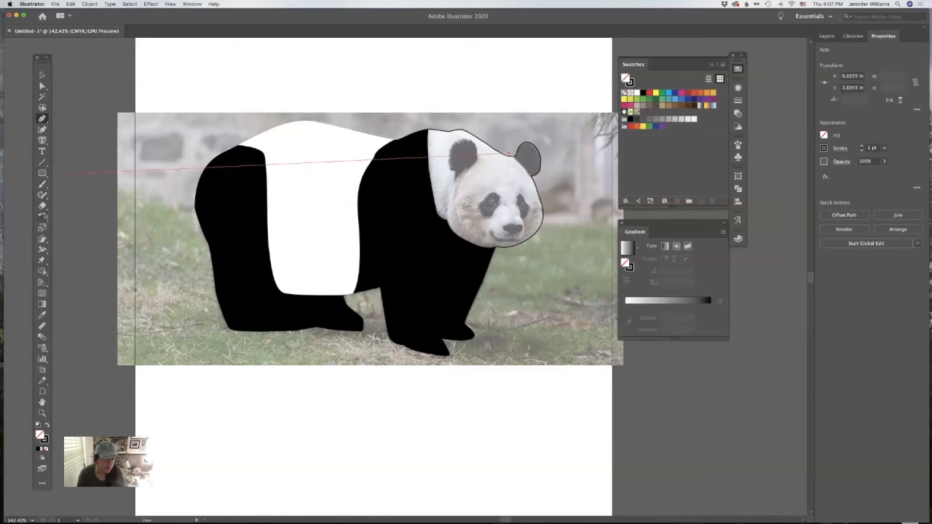
left_click(43, 207)
left_click_drag(43, 207, 75, 217)
Draw a loose closed Pen tool shape around the far ear, running its inner edge along the head's contour
left_click(42, 119)
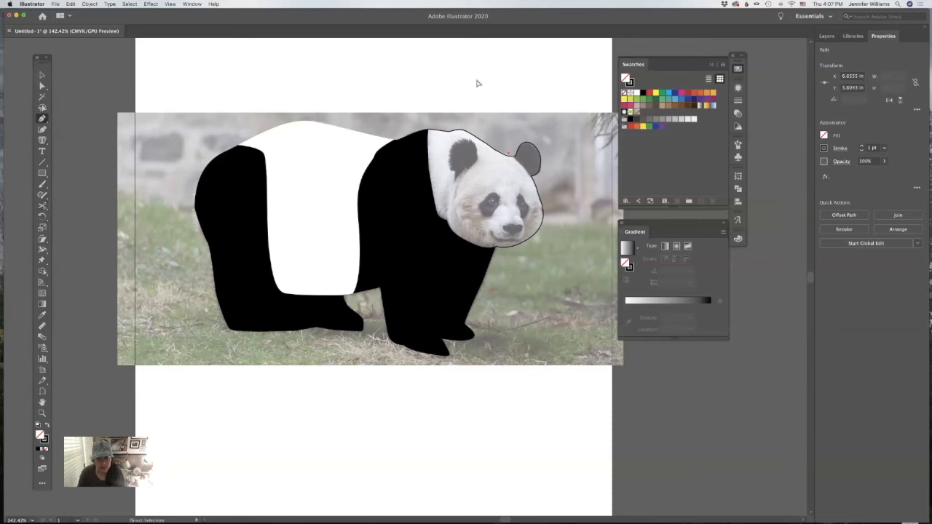
left_click(536, 182)
left_click(554, 179)
left_click(558, 136)
left_click(527, 123)
left_click(504, 139)
left_click(513, 154)
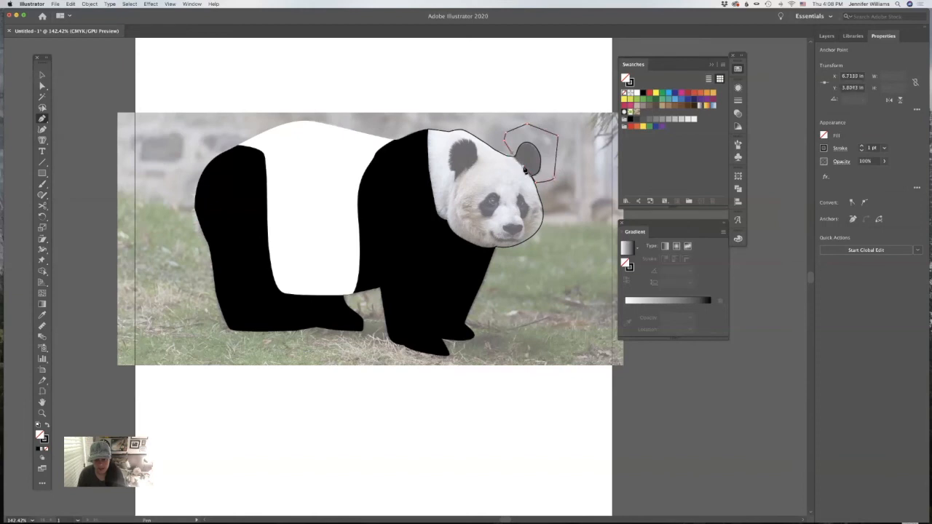
left_click(535, 181)
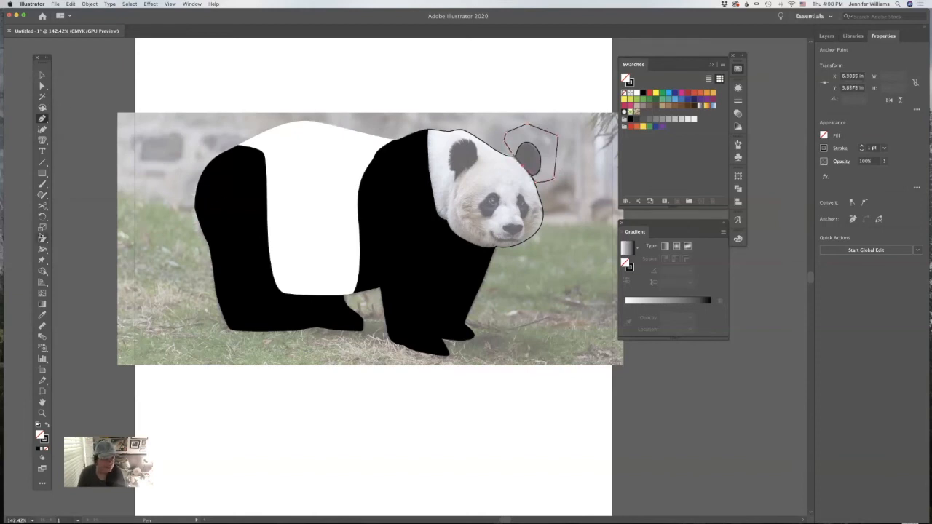
Swap the ear shape and head outline to black fill without stroke, and divide them with Pathfinder
left_click(47, 426)
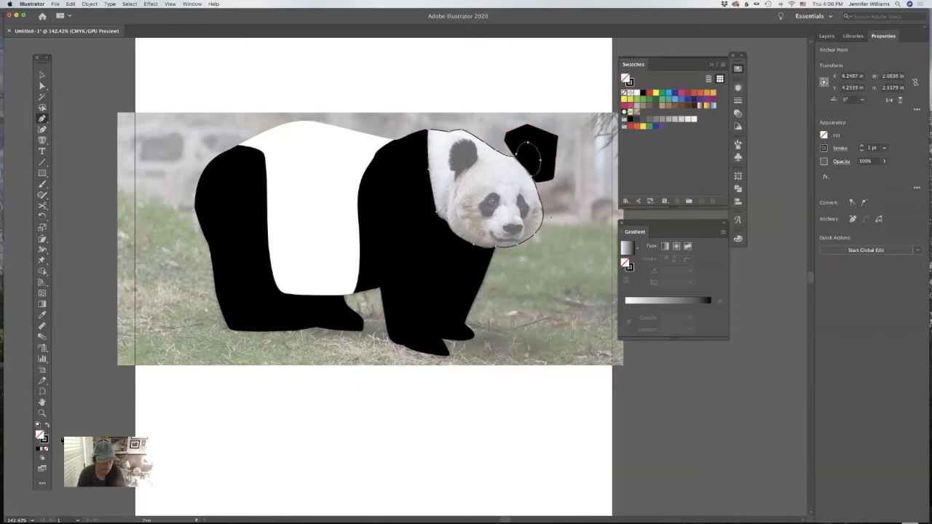
left_click(46, 427)
left_click(41, 74)
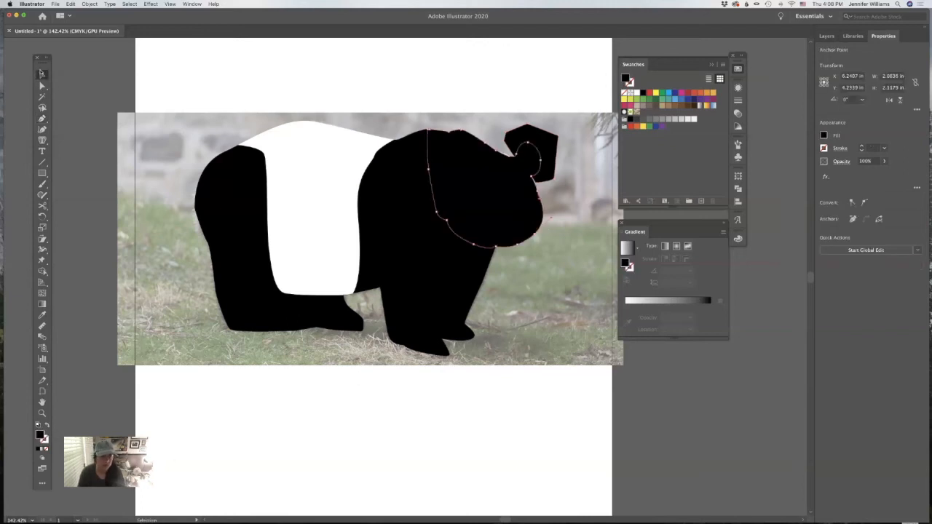
left_click(184, 82)
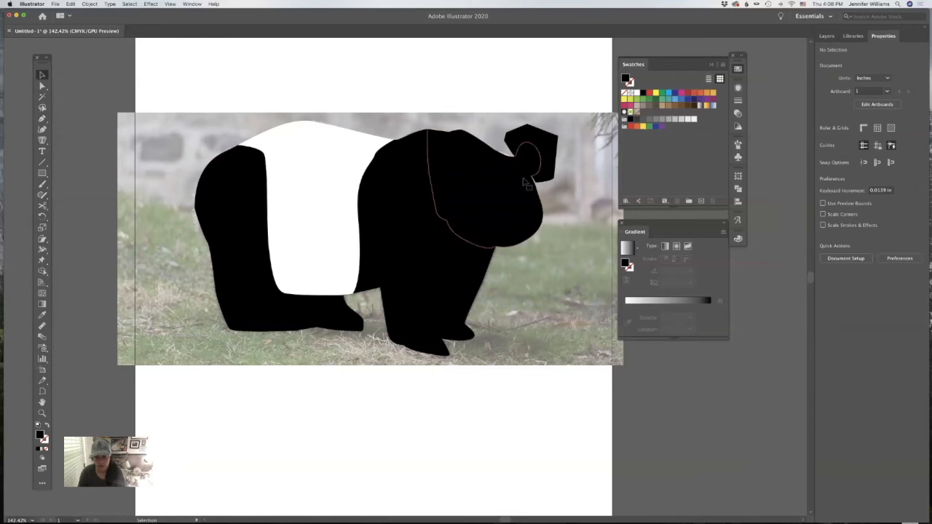
left_click(429, 151)
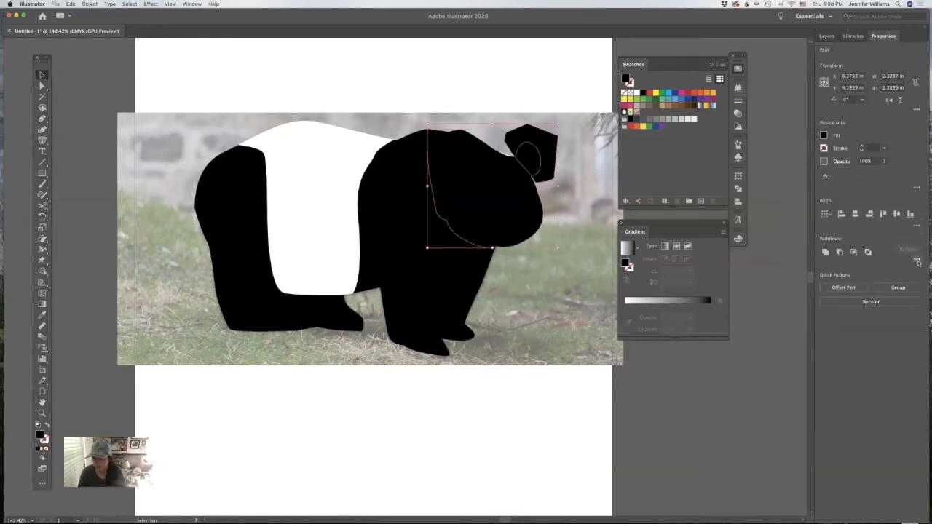
left_click(916, 259)
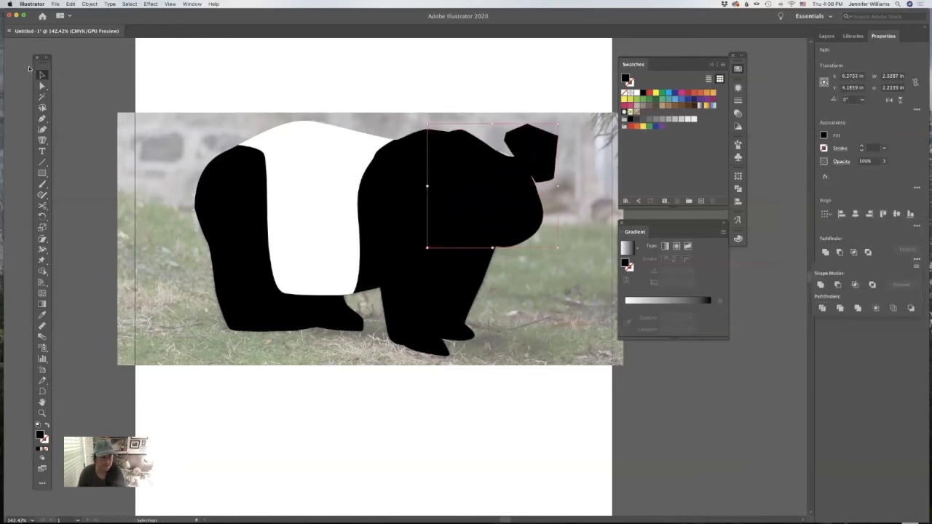
Ungroup the divided head and ear shapes, and delete the leftover piece outside the far ear
left_click(330, 88)
left_click(472, 162)
left_click(89, 3)
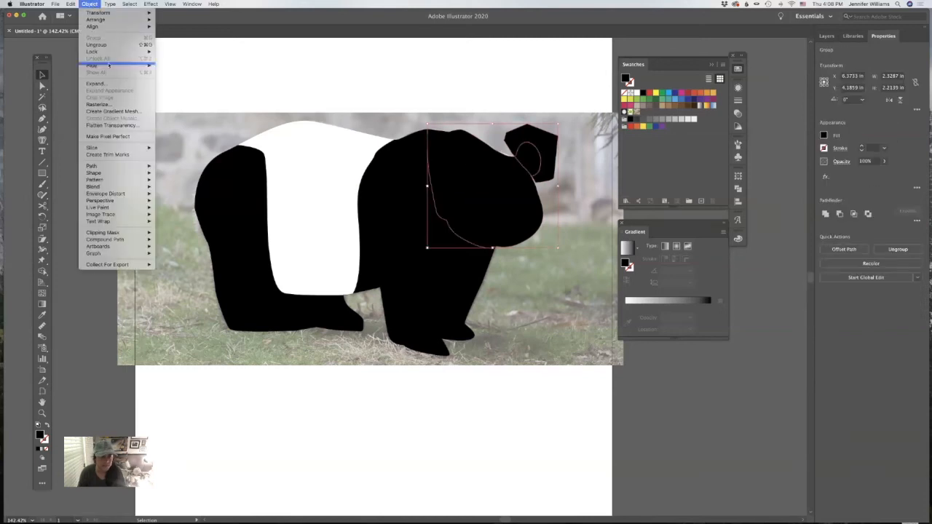
left_click(100, 46)
left_click(531, 139)
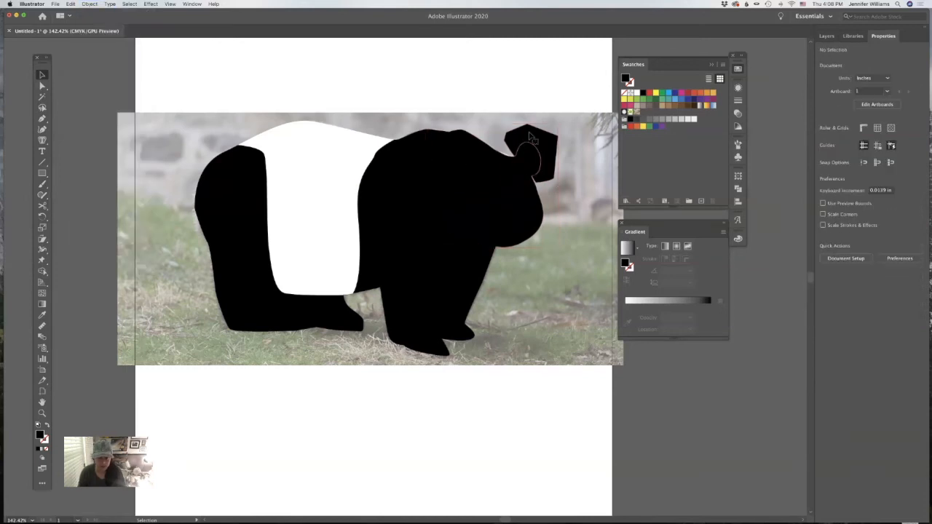
key("Delete")
Swap fill and stroke on the head piece for a black outline without fill, and deselect it
left_click(515, 182)
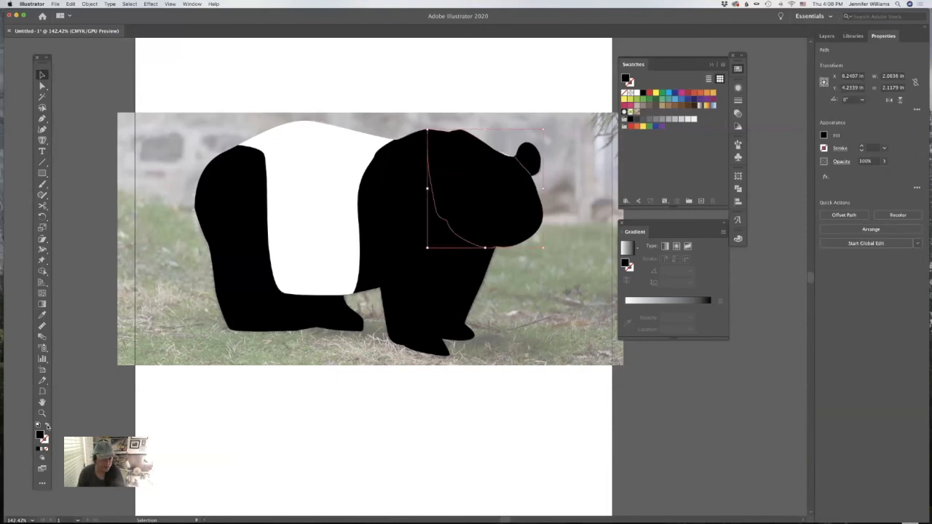
key("slash")
left_click(301, 442)
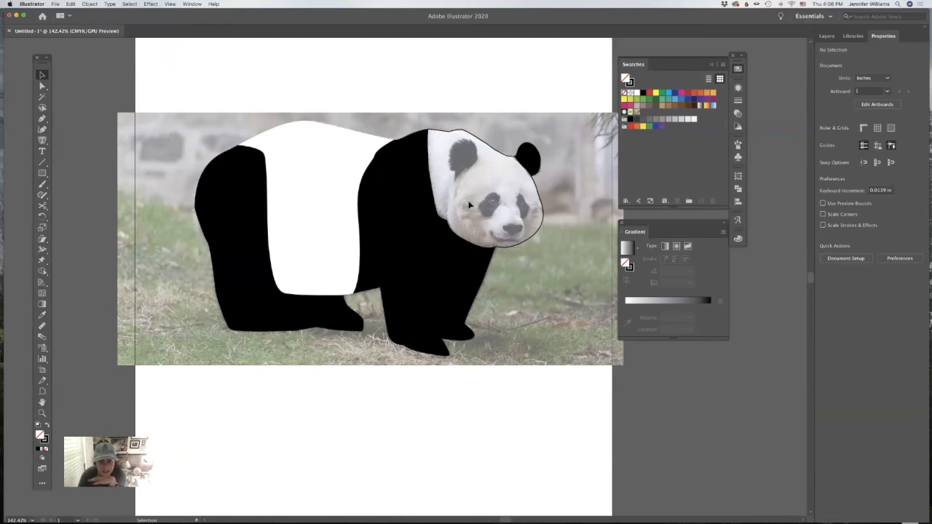
Start a Pen tool path at the near ear's lower tip and trace up its outer edge, undoing the misplaced anchor
left_click(42, 413)
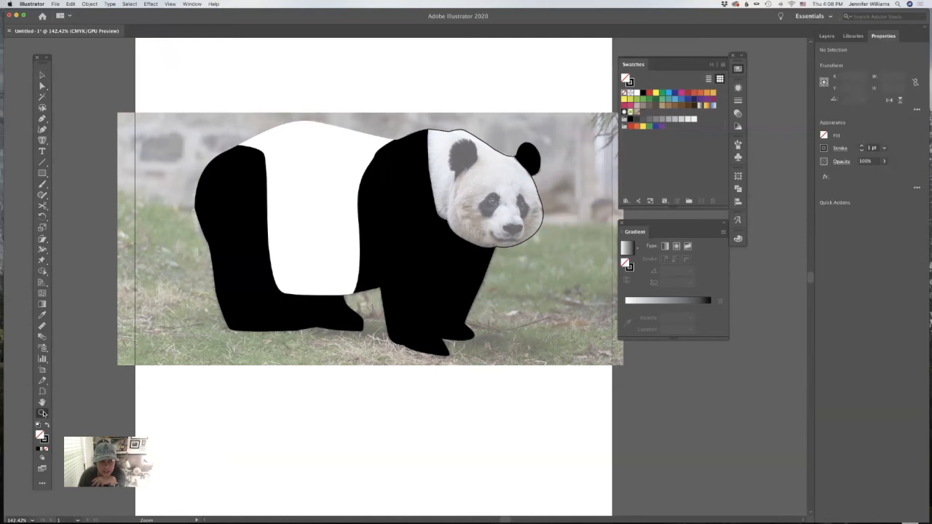
left_click_drag(516, 243, 487, 233)
left_click(42, 118)
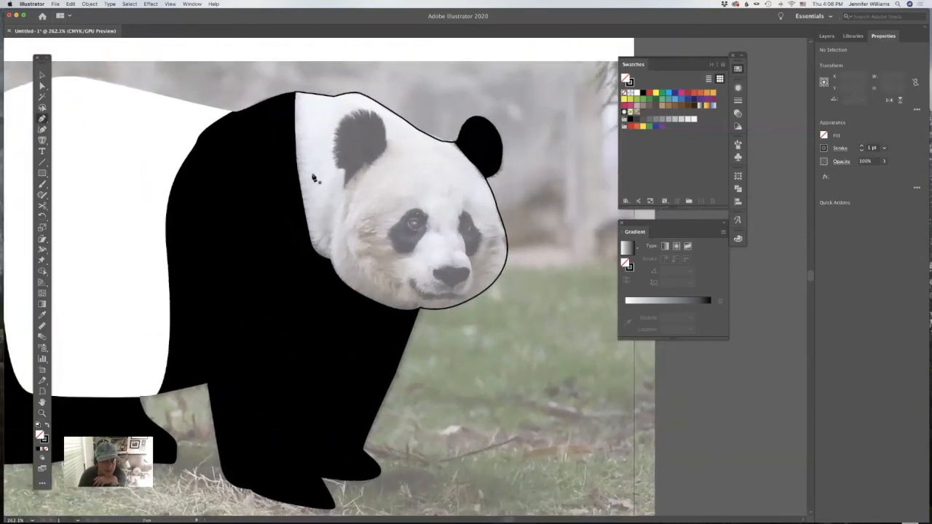
left_click(344, 185)
left_click(344, 170)
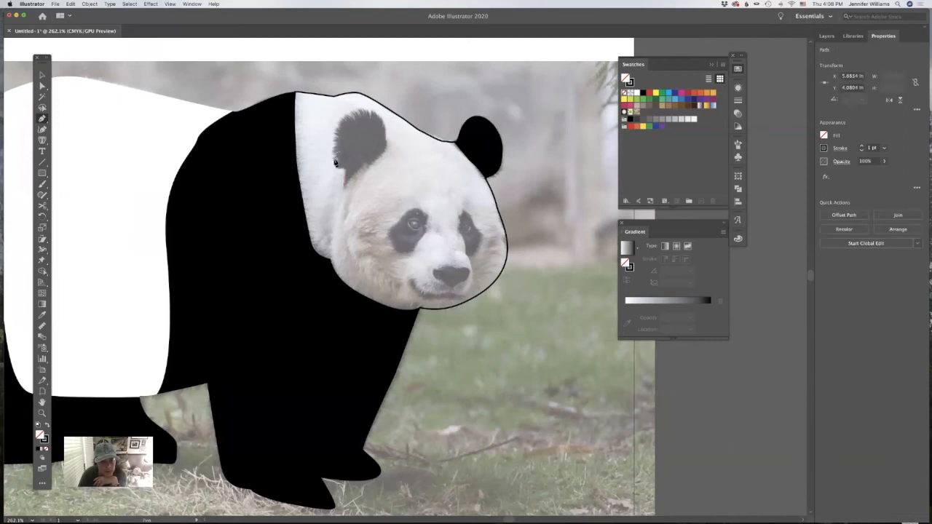
left_click_drag(333, 148, 333, 140)
left_click(351, 114)
scroll(353, 115, "down", 1)
key("super+z")
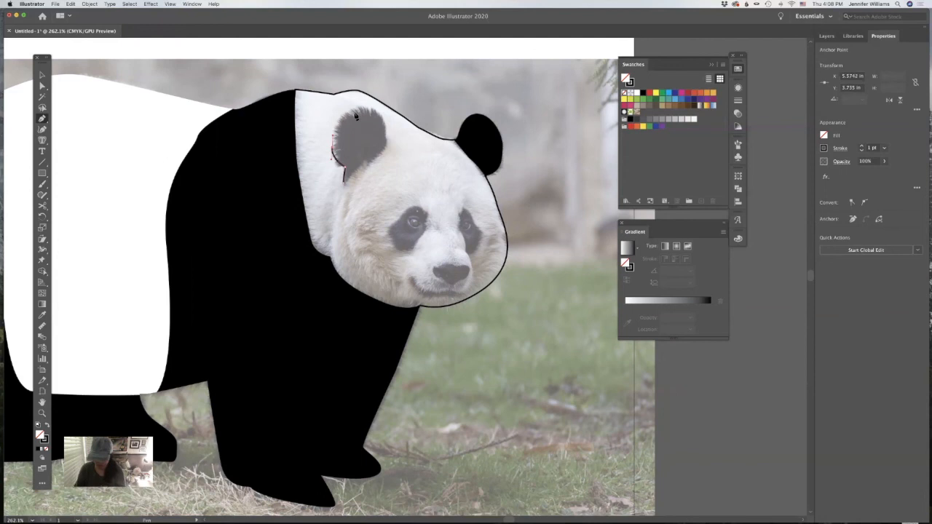
Continue the near ear path over its top and down the inner edge, close it at the lower tip, and deselect
scroll(357, 112, "right", 1)
left_click_drag(357, 107, 381, 114)
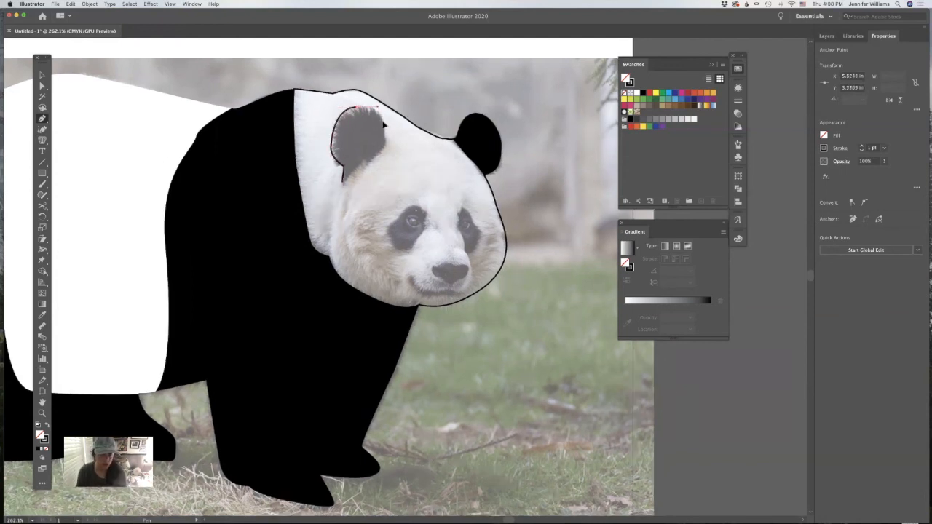
left_click(385, 146)
left_click(364, 165)
left_click(344, 184)
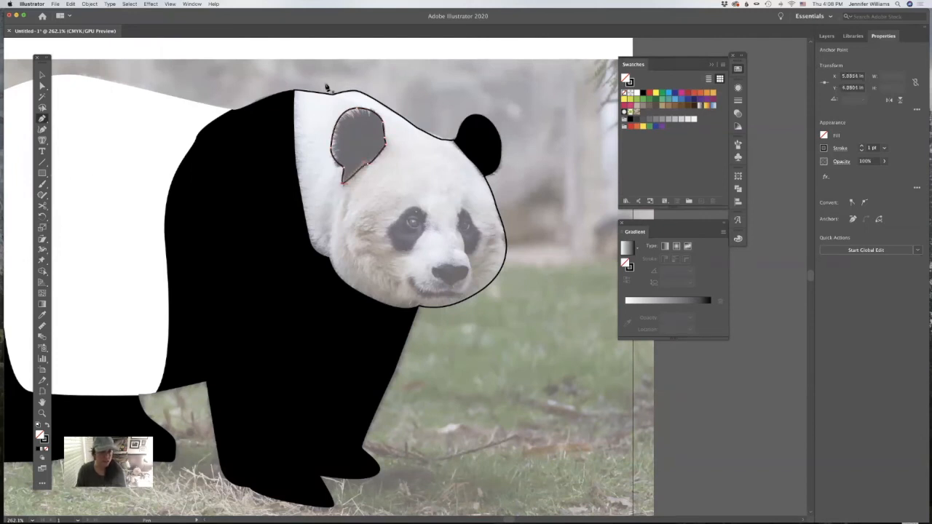
left_click(362, 51, "super")
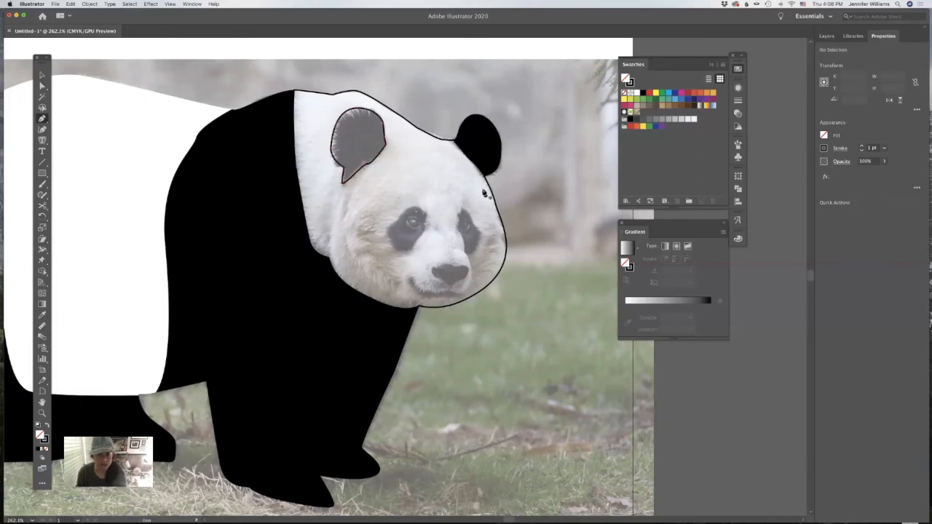
Trace the near eye patch as a closed rounded Pen tool path, and deselect it
left_click(425, 225)
left_click_drag(412, 252, 395, 220)
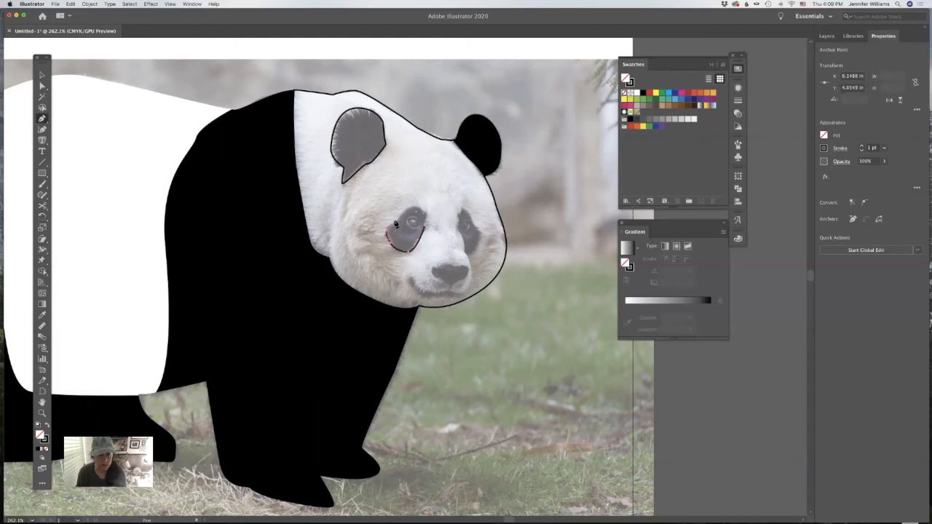
left_click(427, 225)
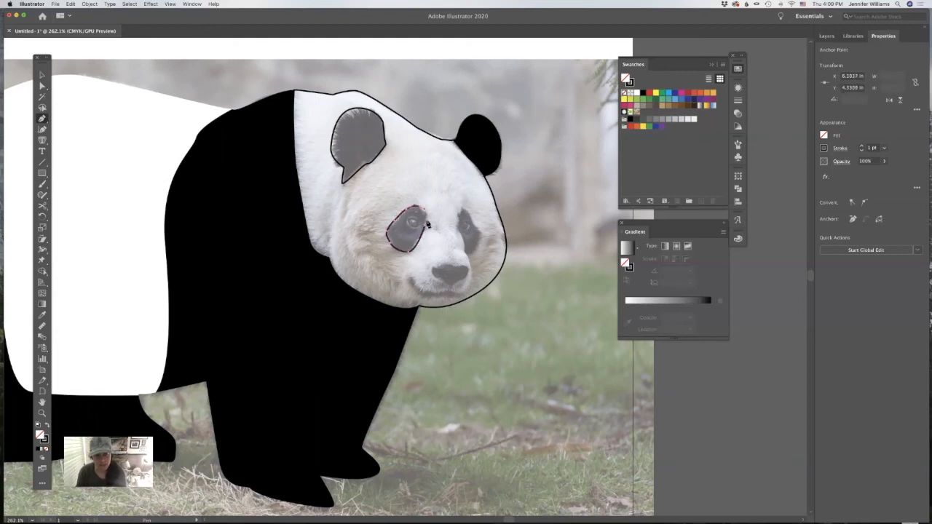
left_click_drag(422, 240, 422, 241)
left_click(454, 225, "super")
Trace the far eye patch as a narrow closed Pen tool path
left_click(458, 226)
left_click_drag(460, 233, 460, 234)
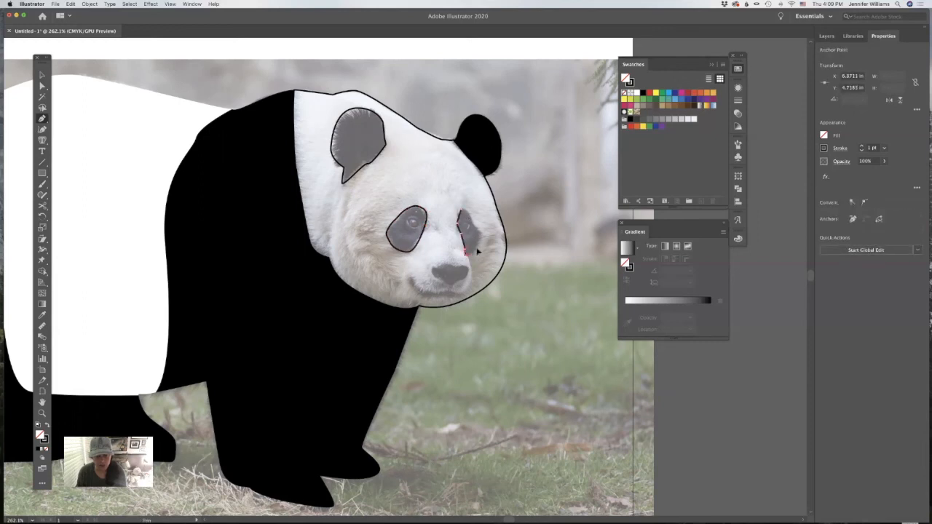
left_click(482, 237)
left_click(462, 213)
left_click(457, 215)
Trace the nose as a closed Pen tool path following its edge in the photo, and deselect it
left_click_drag(457, 267, 468, 268)
left_click(468, 269)
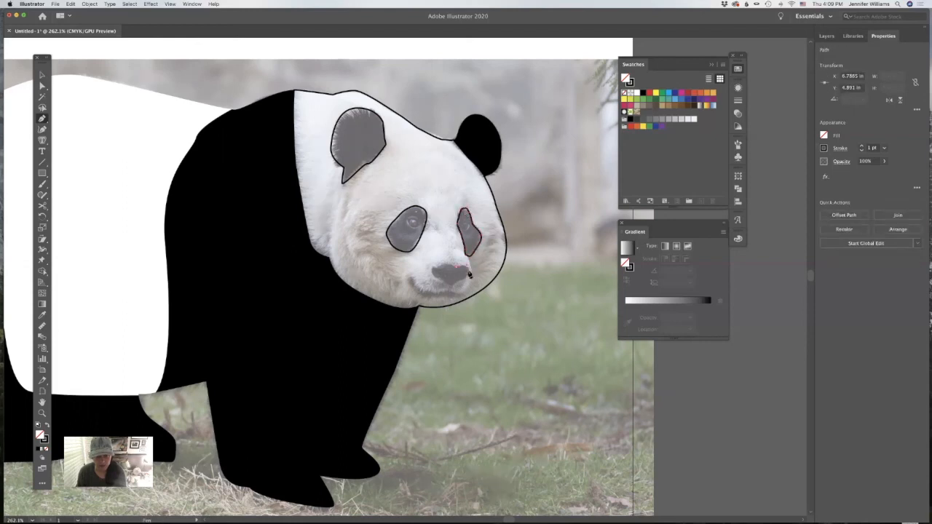
left_click(463, 279)
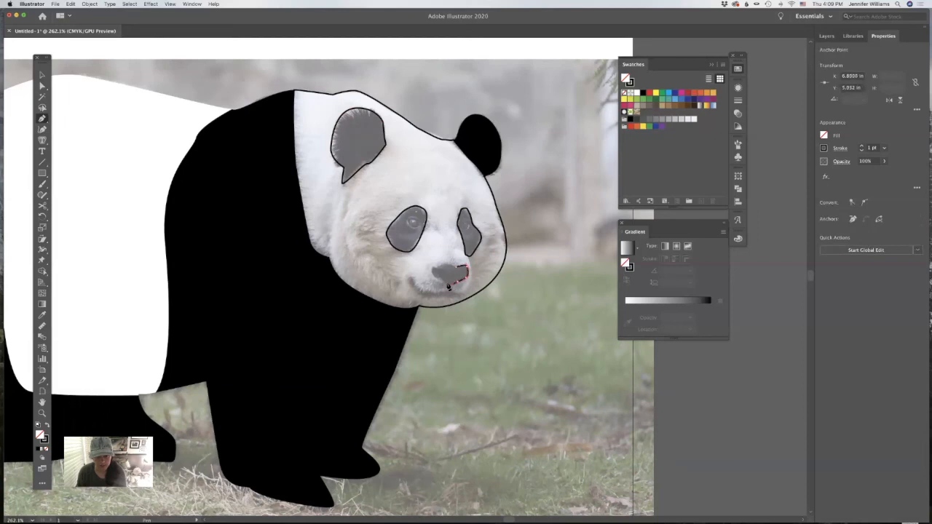
left_click(437, 281)
left_click(430, 269)
left_click(446, 267)
key("super+shift+a")
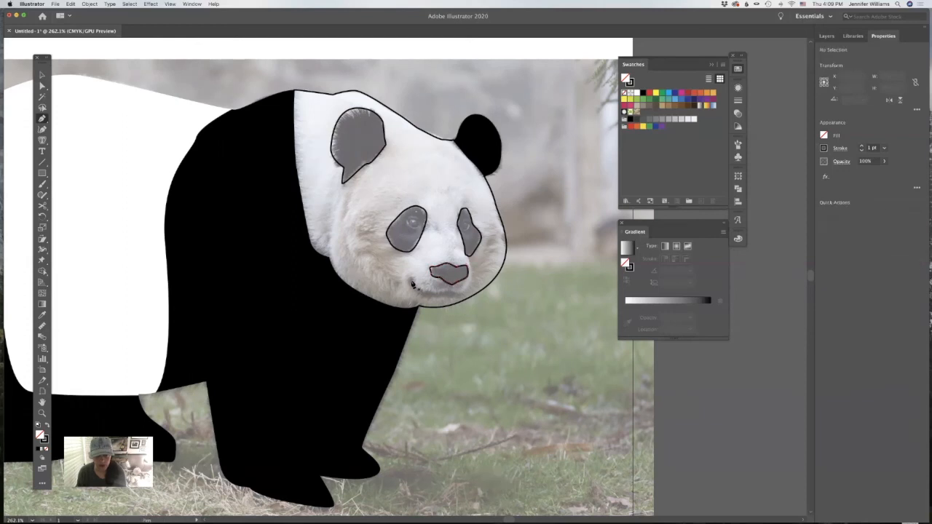
Draw an open curved path along the mouth line below the nose, and deselect it
left_click(410, 282)
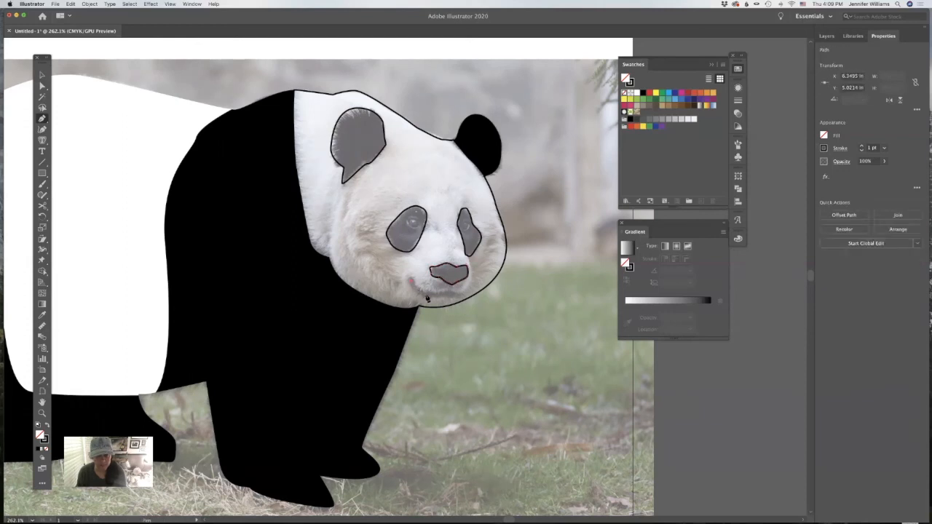
left_click_drag(440, 298, 451, 297)
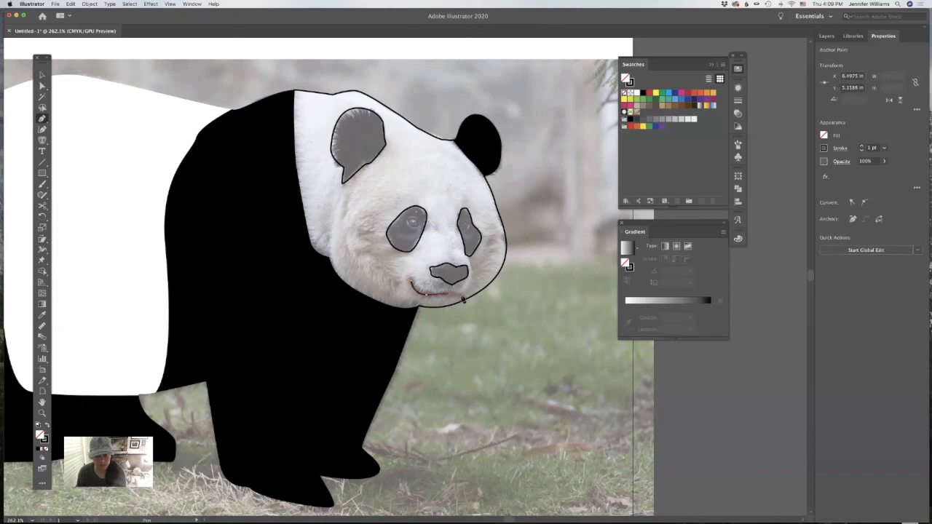
key("super+shift+a")
Select the head outline and give it a white fill without stroke
left_click(485, 290, "super")
left_click(48, 425)
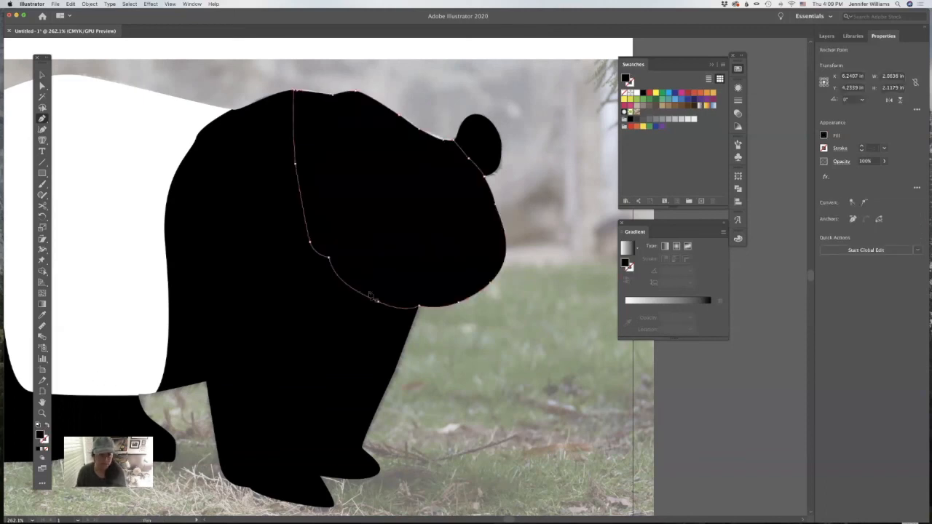
left_click(637, 93)
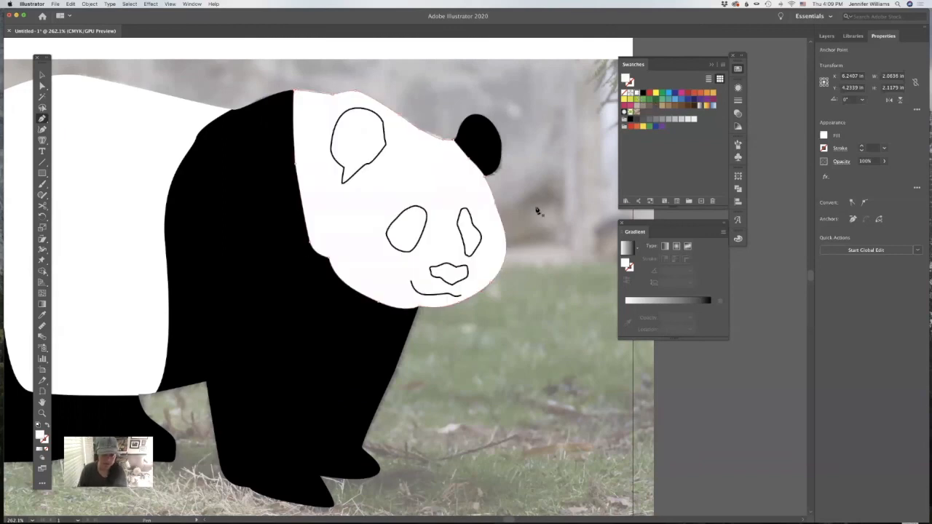
Select both eye patches, the near ear and the nose together, and swap them to black fill without stroke
left_click(478, 227, "super")
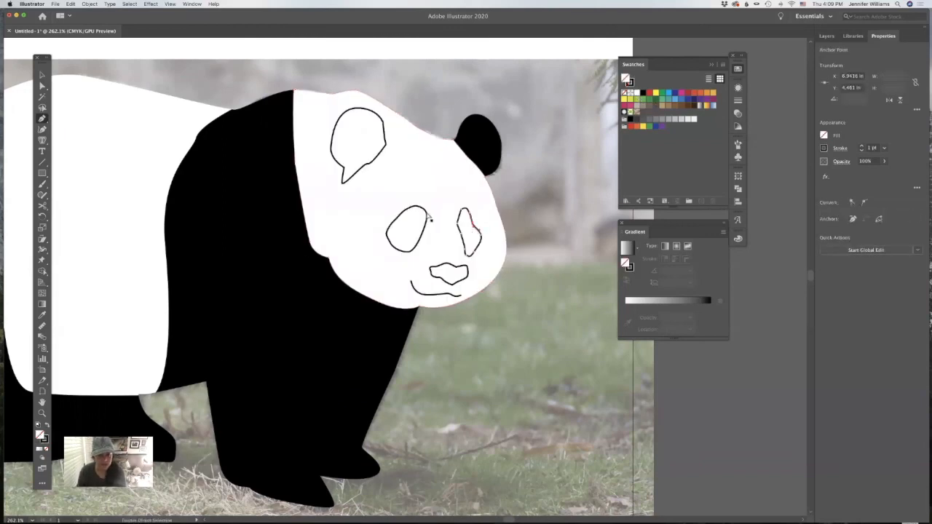
left_click(427, 214, "shift+super")
left_click(379, 159, "shift+super")
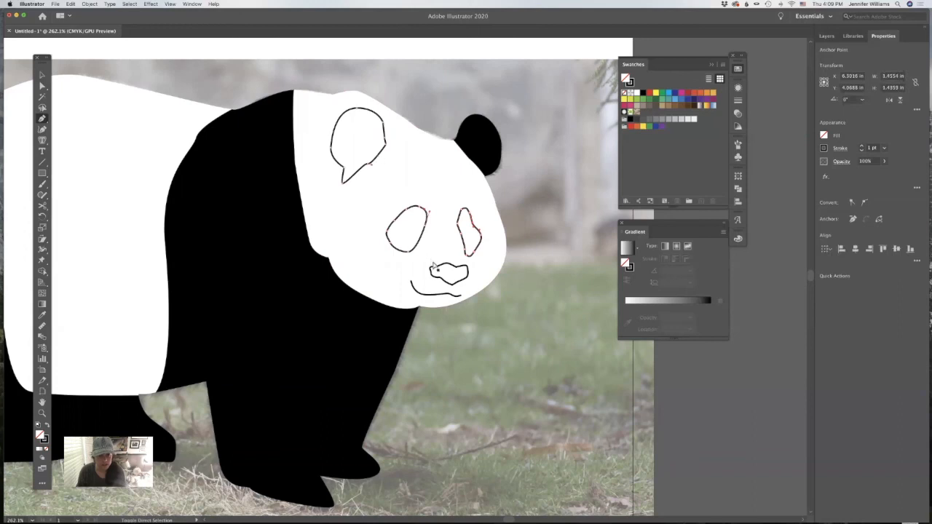
left_click(437, 269, "shift+super")
left_click(46, 429)
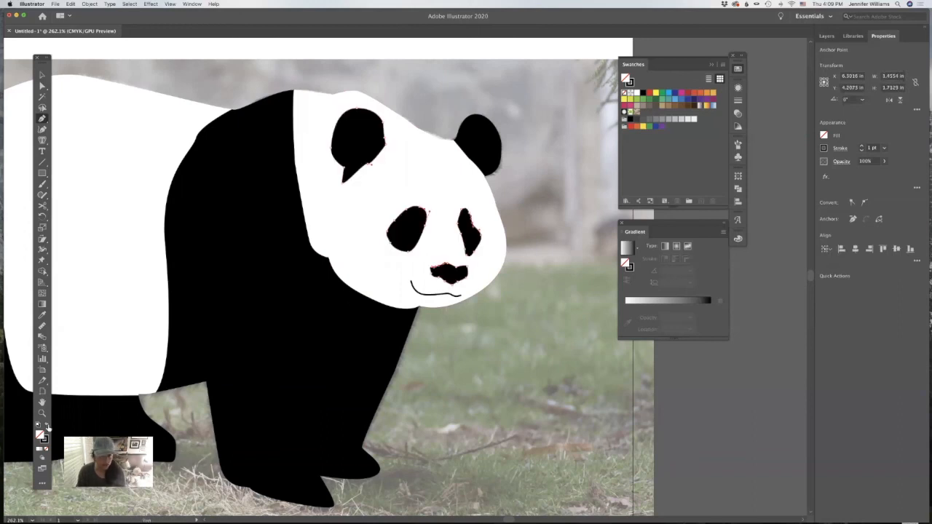
Select the mouth line and set its stroke weight to 3 pt
left_click(452, 297, "super")
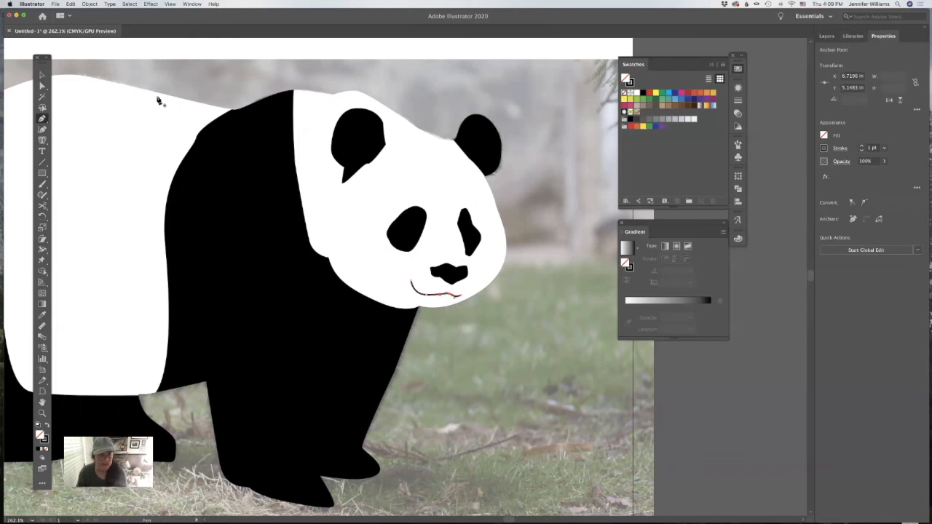
left_click(42, 74)
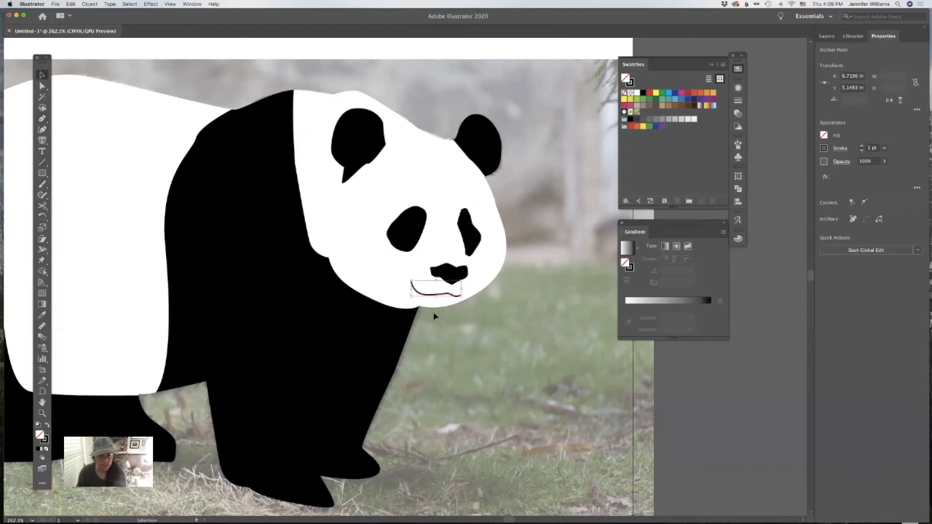
left_click(861, 145)
left_click(861, 145)
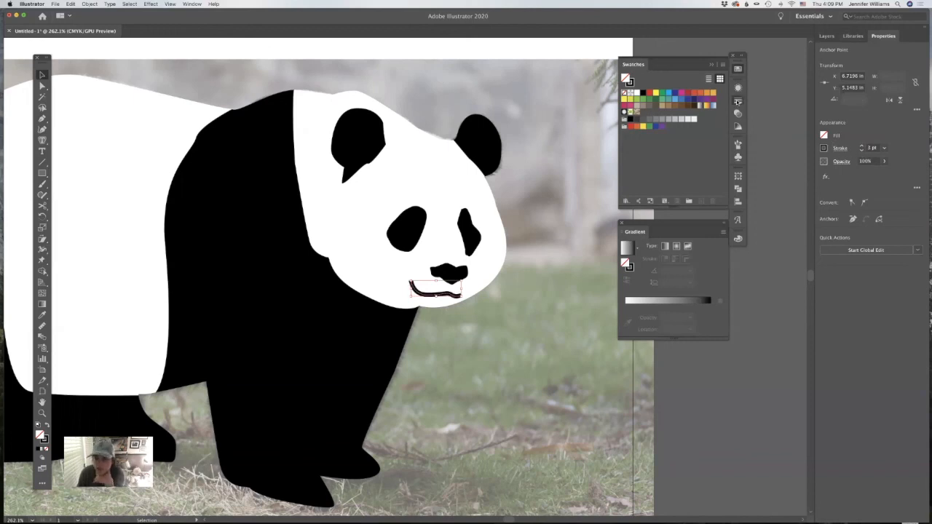
Give the mouth line's stroke round caps and round corner joins, and deselect it
left_click(843, 150)
left_click(666, 109)
left_click(666, 121)
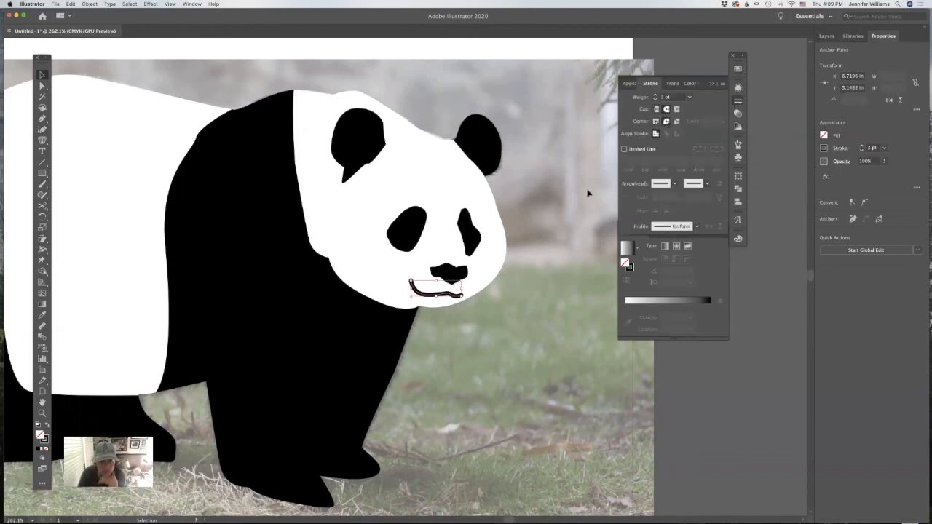
left_click(552, 240)
Draw a rectangle about 2.09 by 1.25 in above the panda and round its corners fully into a pill shape
double_click(40, 401)
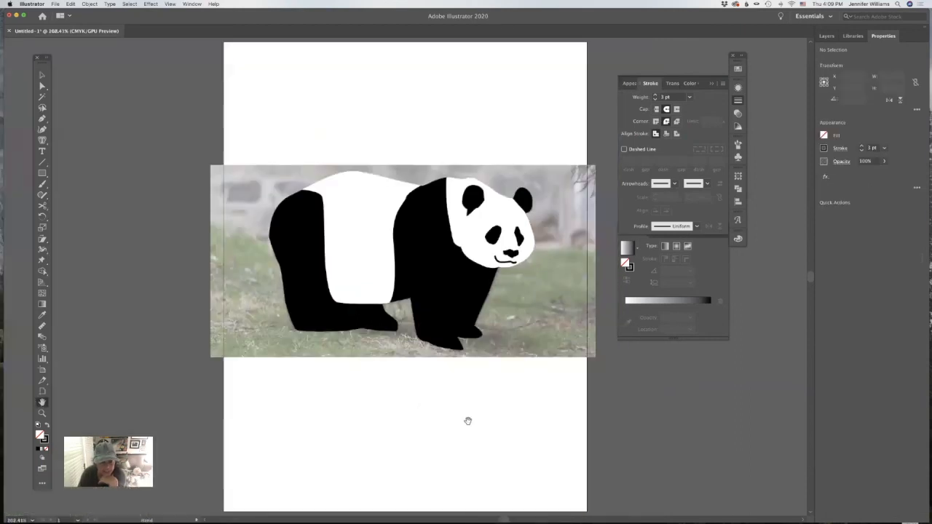
left_click(42, 174)
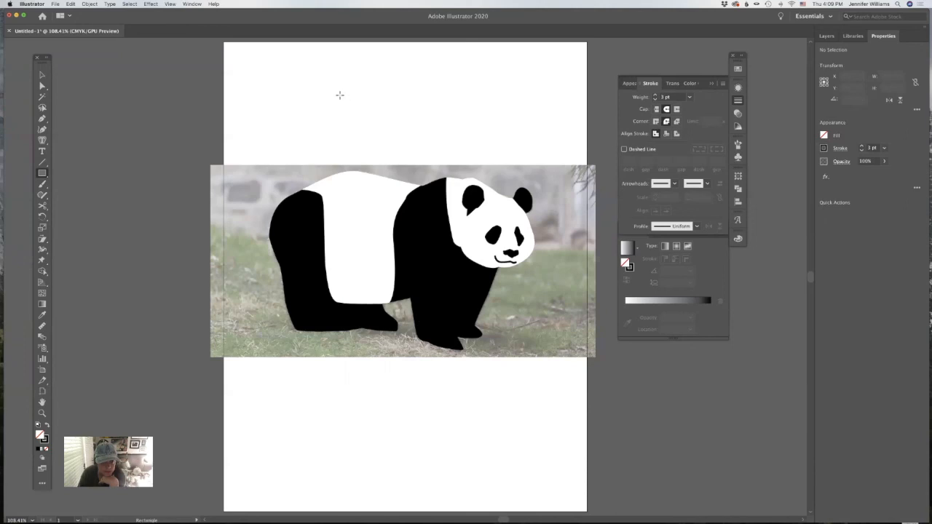
left_click_drag(344, 84, 434, 138)
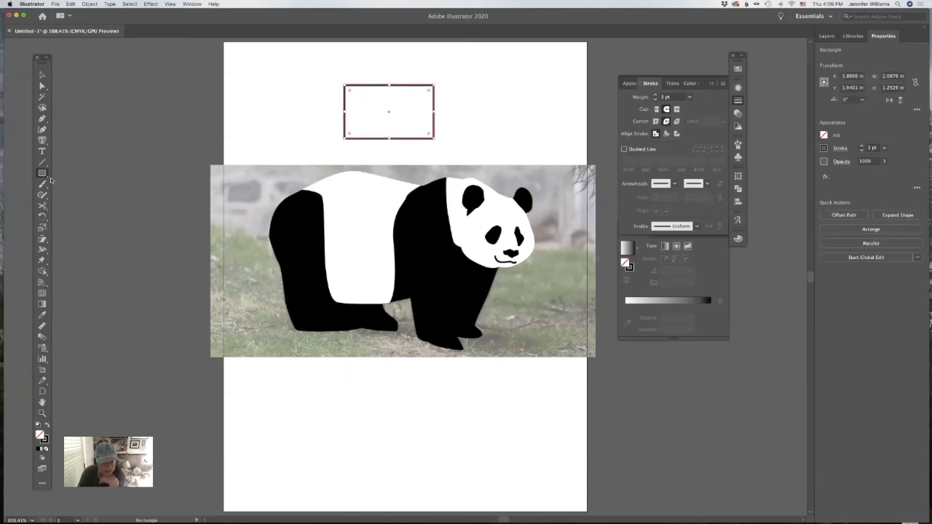
left_click(41, 86)
left_click_drag(354, 93, 403, 112)
left_click(490, 109)
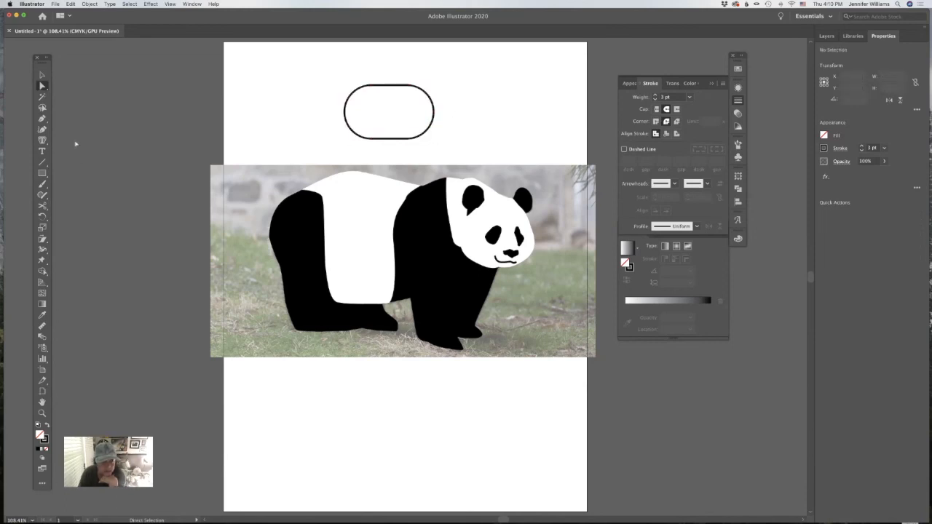
Draw a circle about 0.75 in wide, centred inside the rounded rectangle
left_click_drag(45, 175, 82, 198)
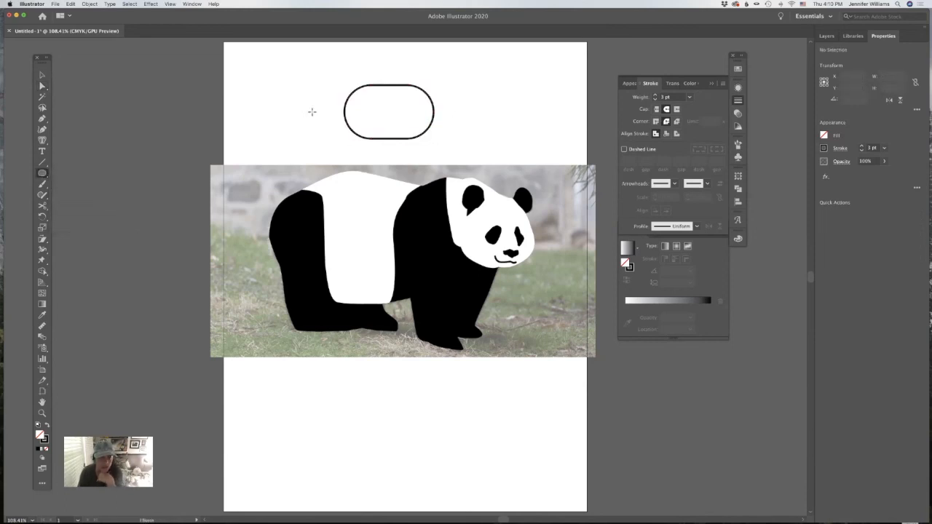
left_click_drag(379, 98, 406, 114)
left_click_drag(375, 68, 438, 124)
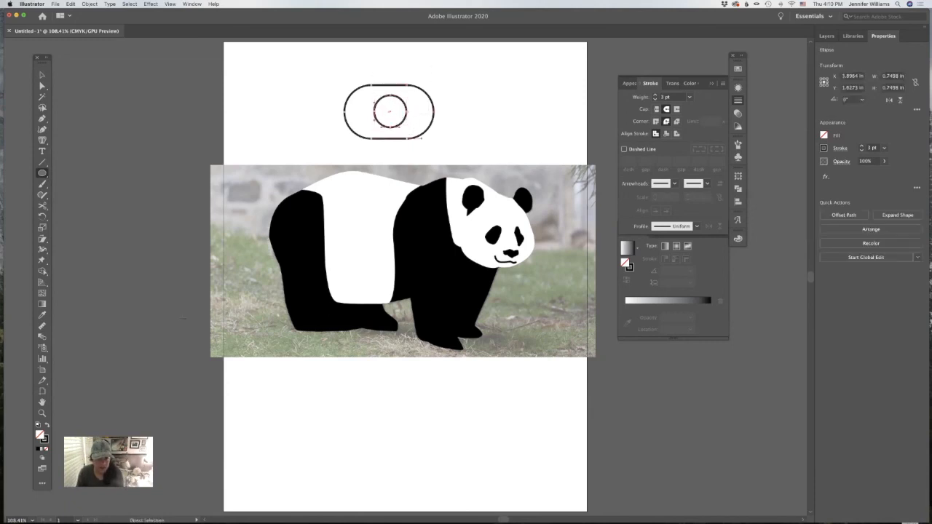
Swap the rounded rectangle and circle to black fill without stroke, and exclude their overlap to cut a round hole
key("shift+x")
key("a")
left_click(330, 80)
left_click_drag(477, 166, 478, 167)
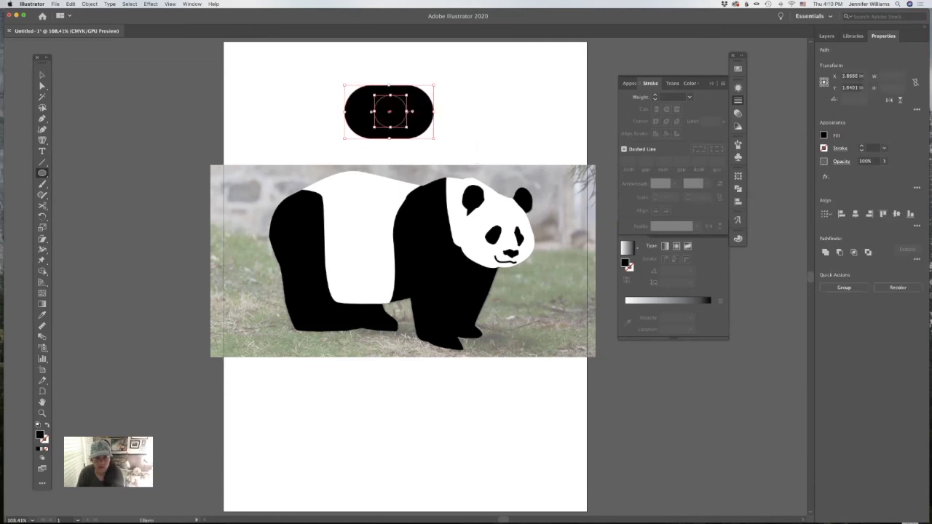
left_click(916, 260)
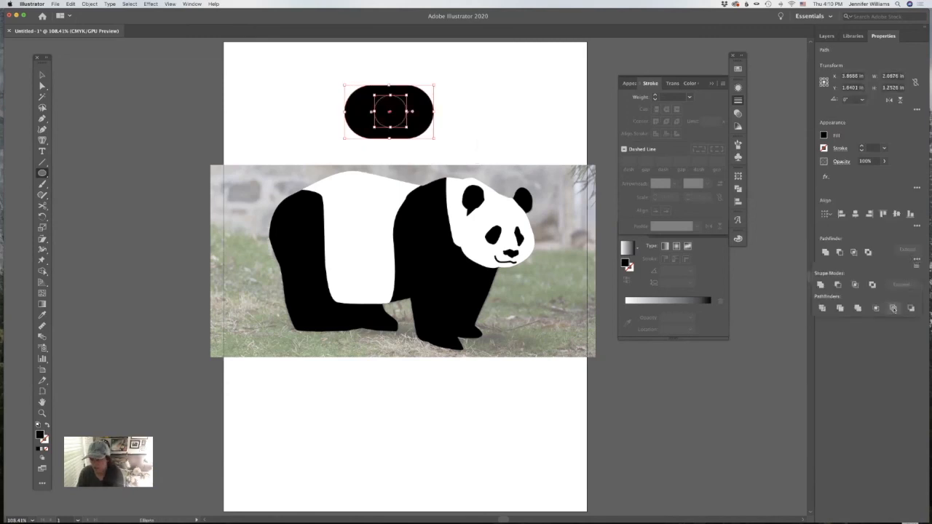
left_click(872, 285)
left_click(519, 102)
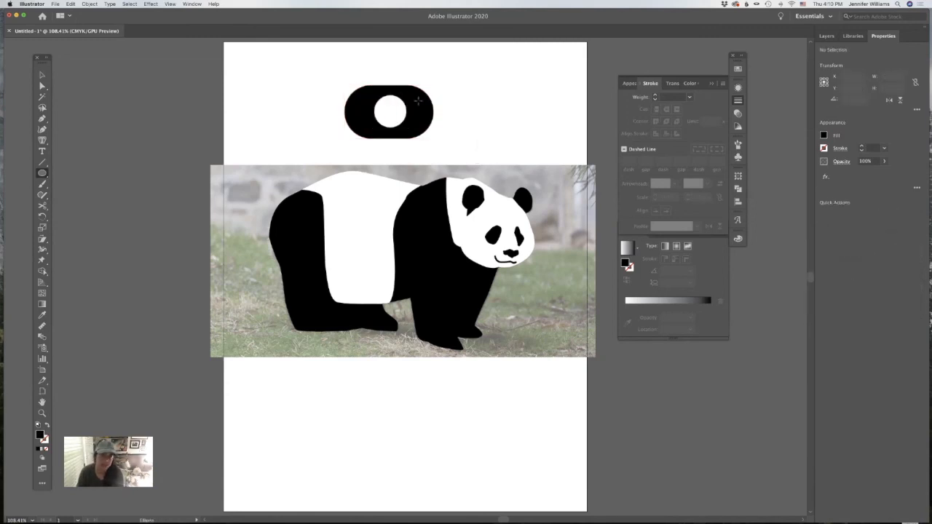
Delete the pill shape with the round hole from above the panda
left_click(42, 74)
left_click_drag(266, 76, 463, 129)
key("Delete")
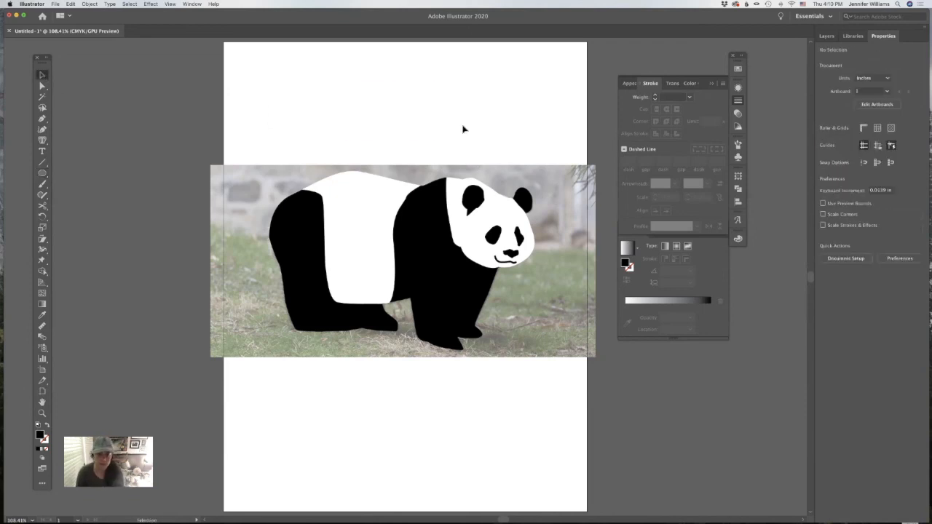